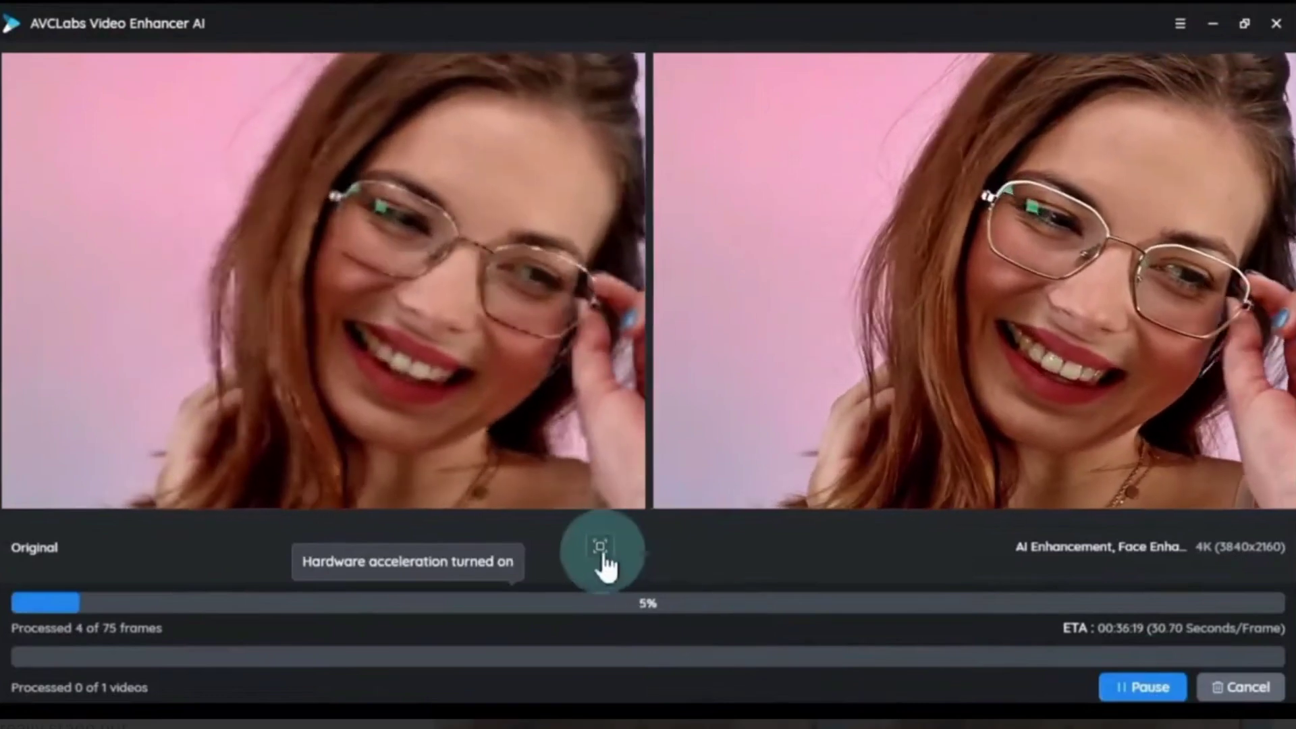
- Switch the before-and-after preview to 1:1 actual size while processing continues
click(600, 547)
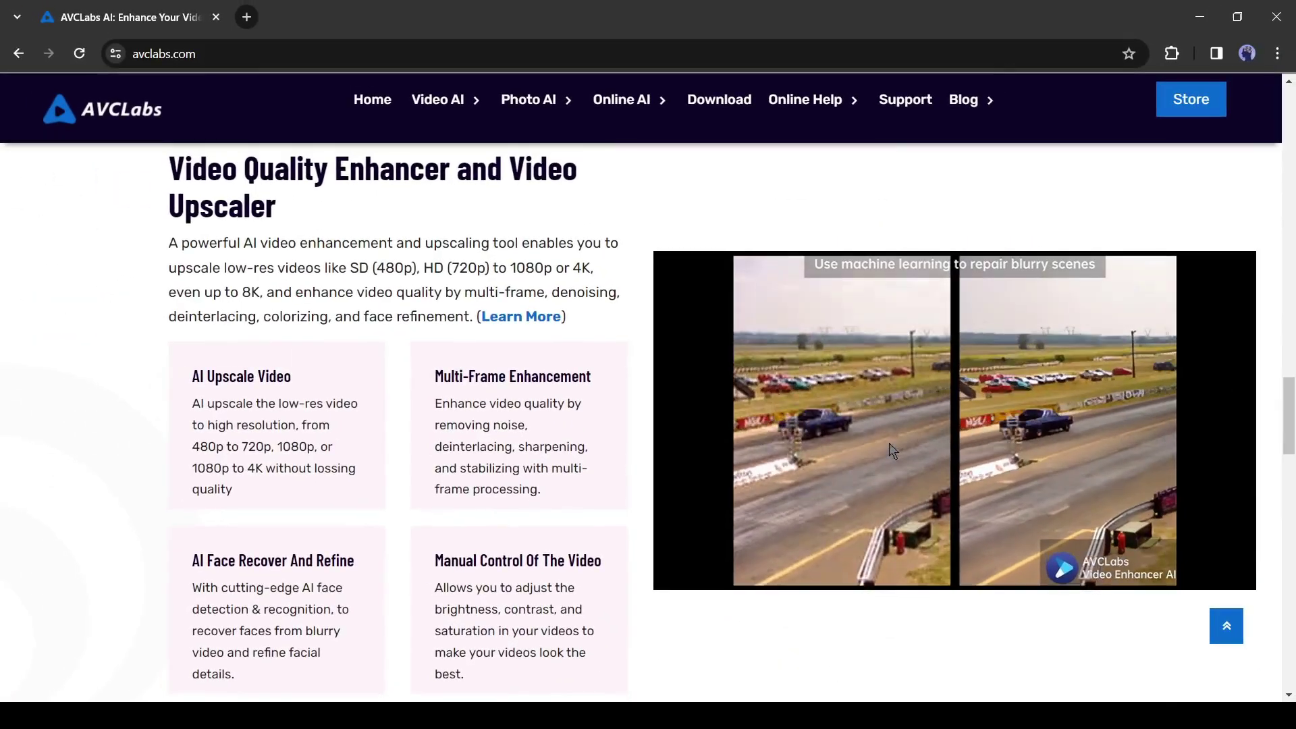
scroll(926, 467, down, 10)
scroll(751, 454, down, 10)
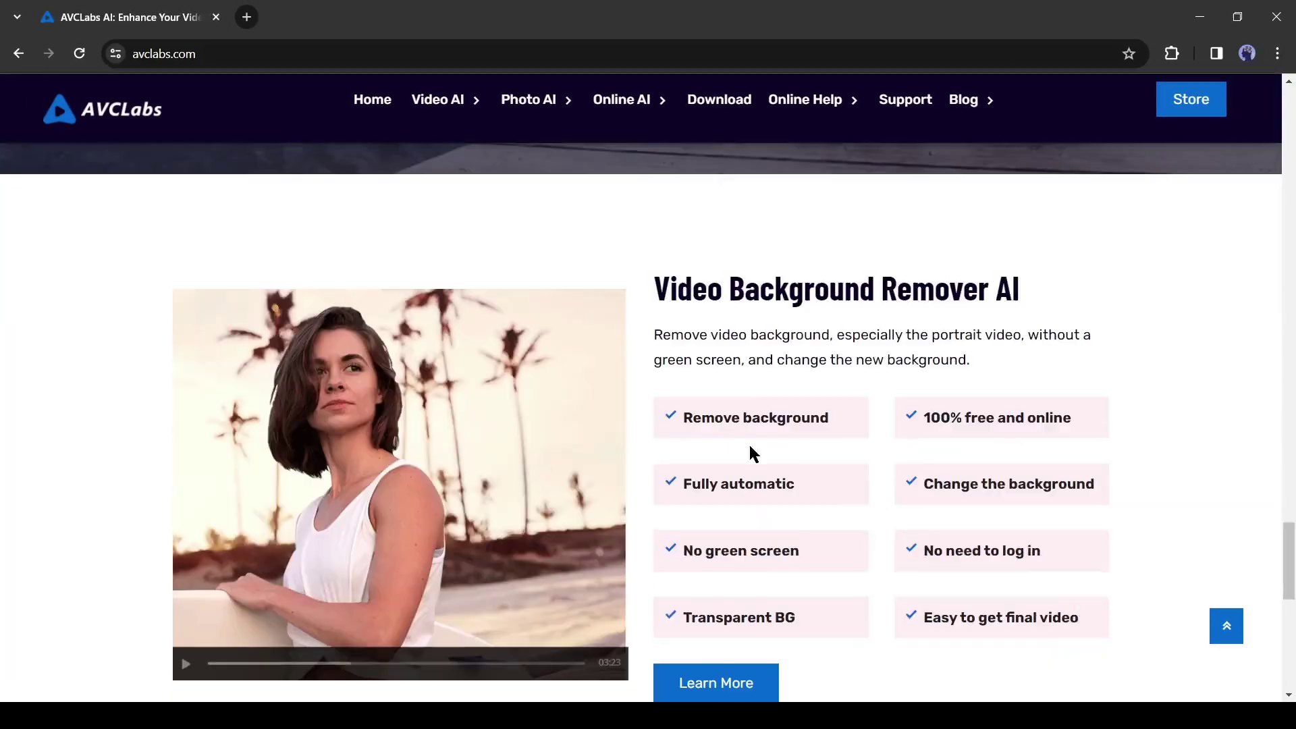
scroll(748, 442, down, 2)
scroll(405, 436, up, 2)
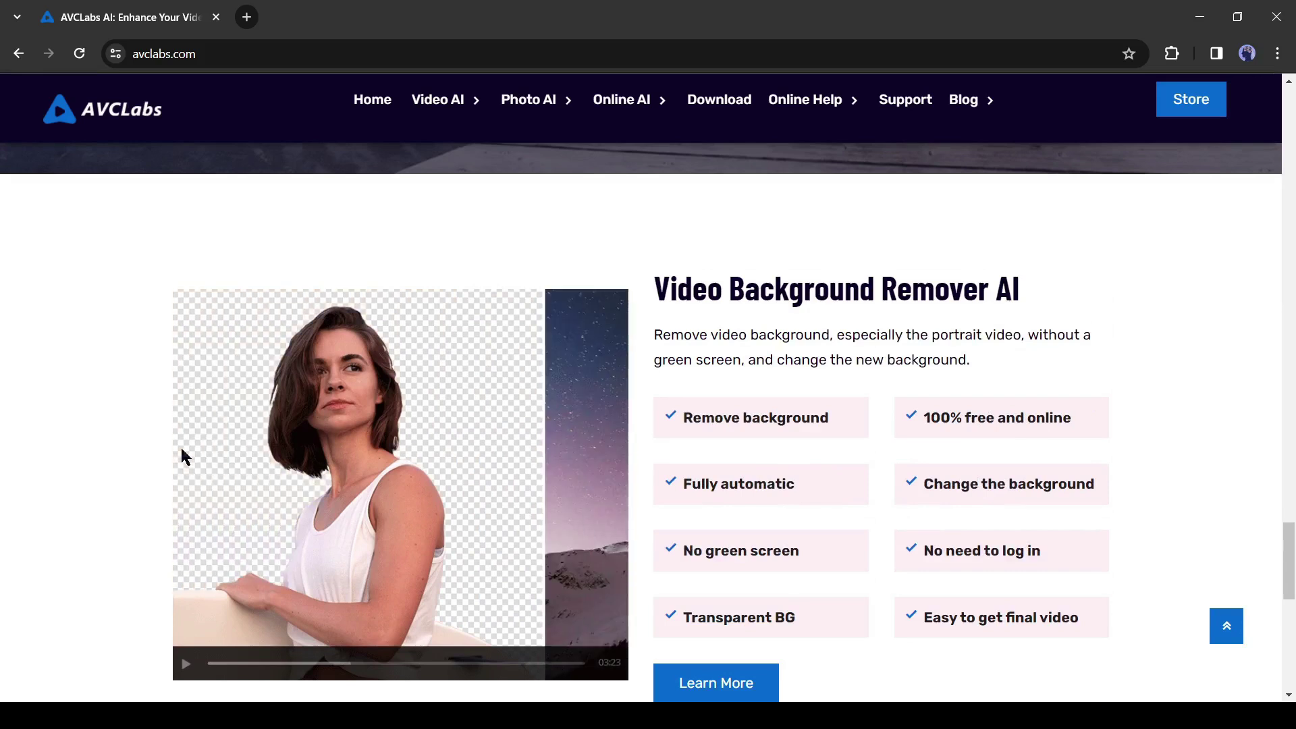
scroll(396, 455, down, 5)
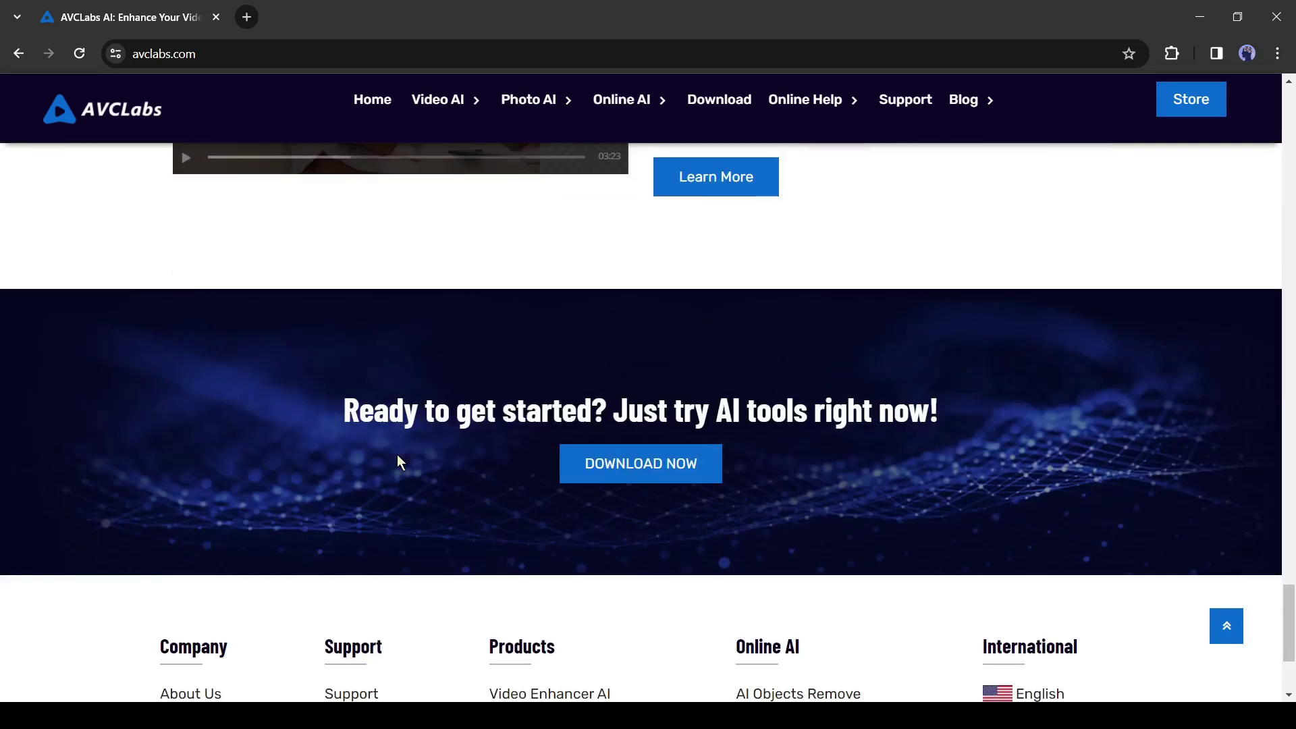
scroll(397, 462, down, 2)
scroll(388, 461, up, 4)
scroll(387, 461, up, 2)
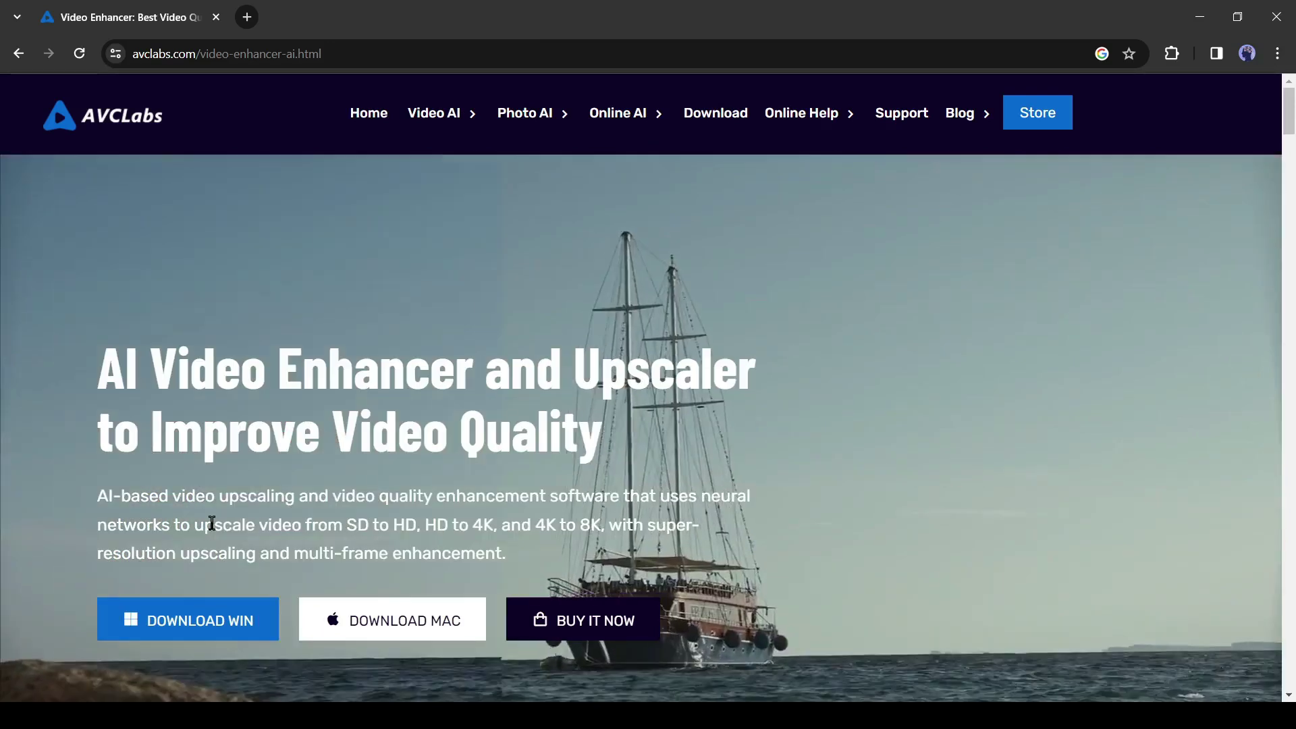
scroll(289, 570, down, 3)
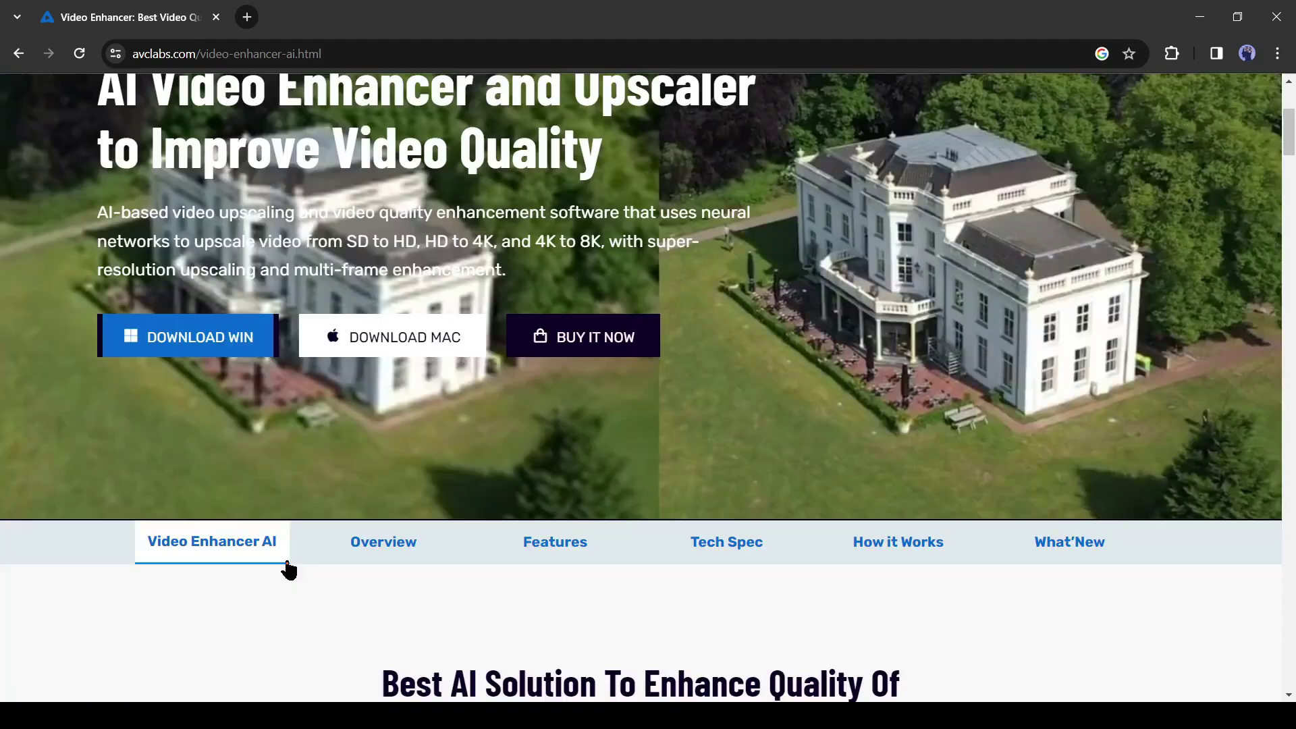
scroll(288, 571, down, 6)
scroll(289, 570, down, 1)
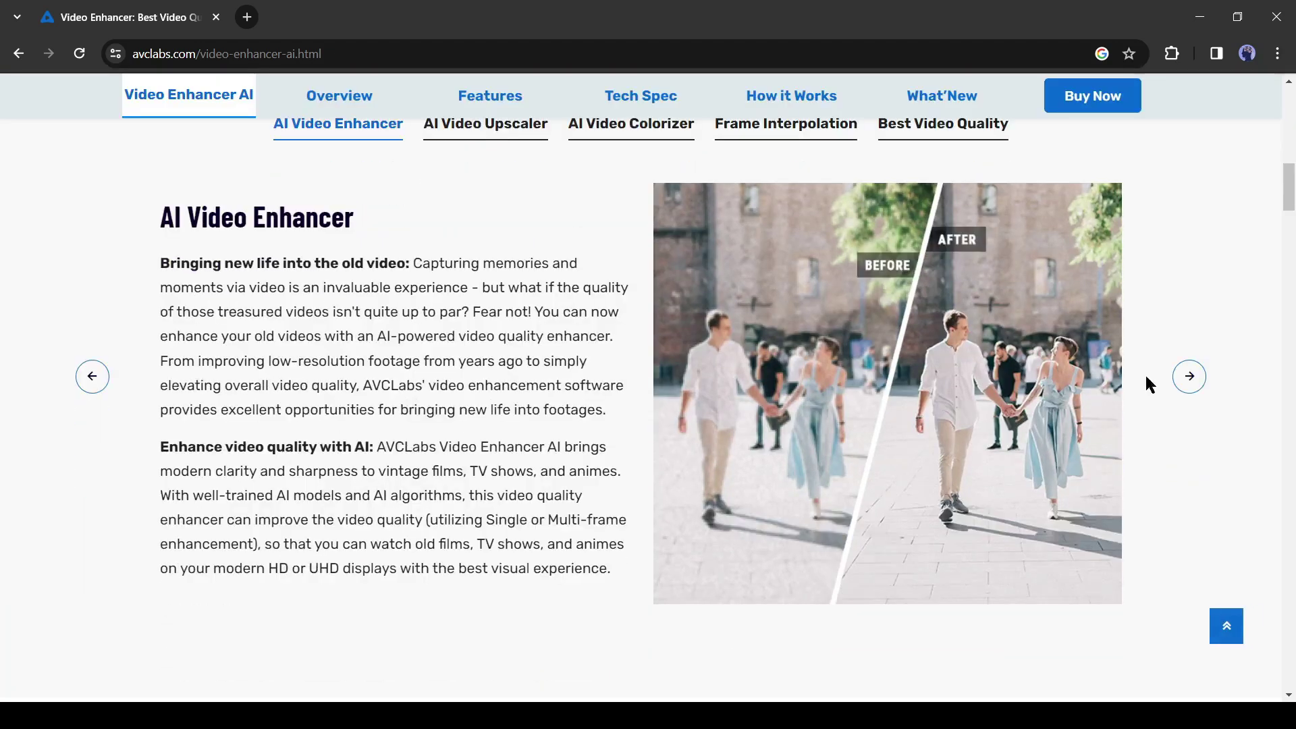
- Cycle the feature showcase from Upscaler through Colorizer and Frame Interpolation, then download the Windows version
click(1189, 376)
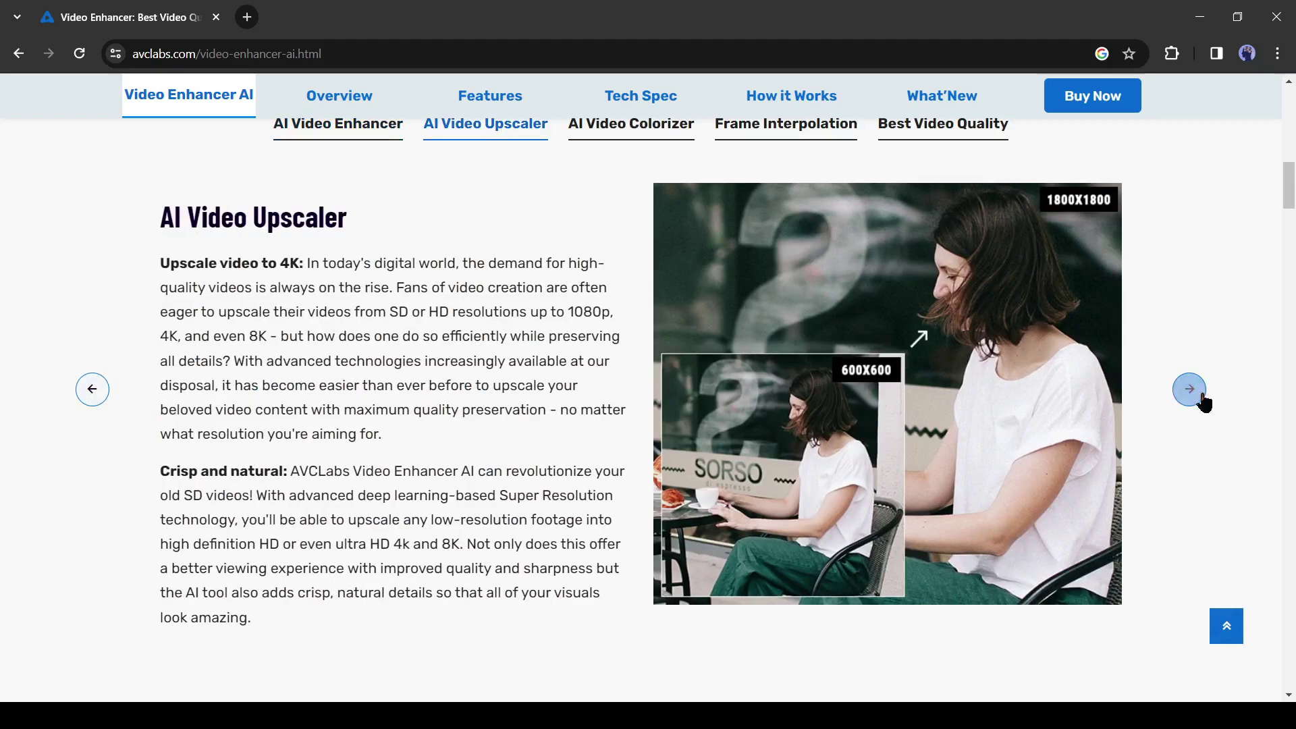
click(1190, 389)
click(1203, 402)
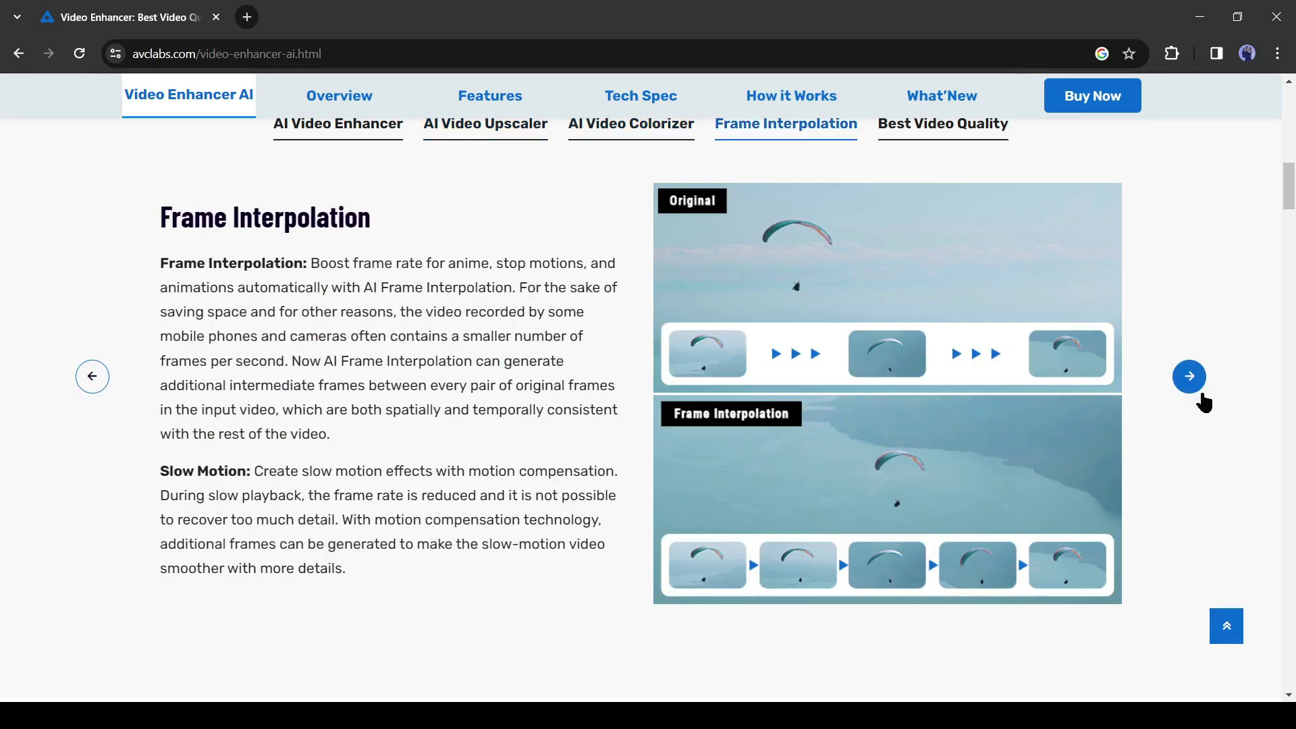
click(1204, 402)
click(1204, 402)
scroll(1204, 401, down, 5)
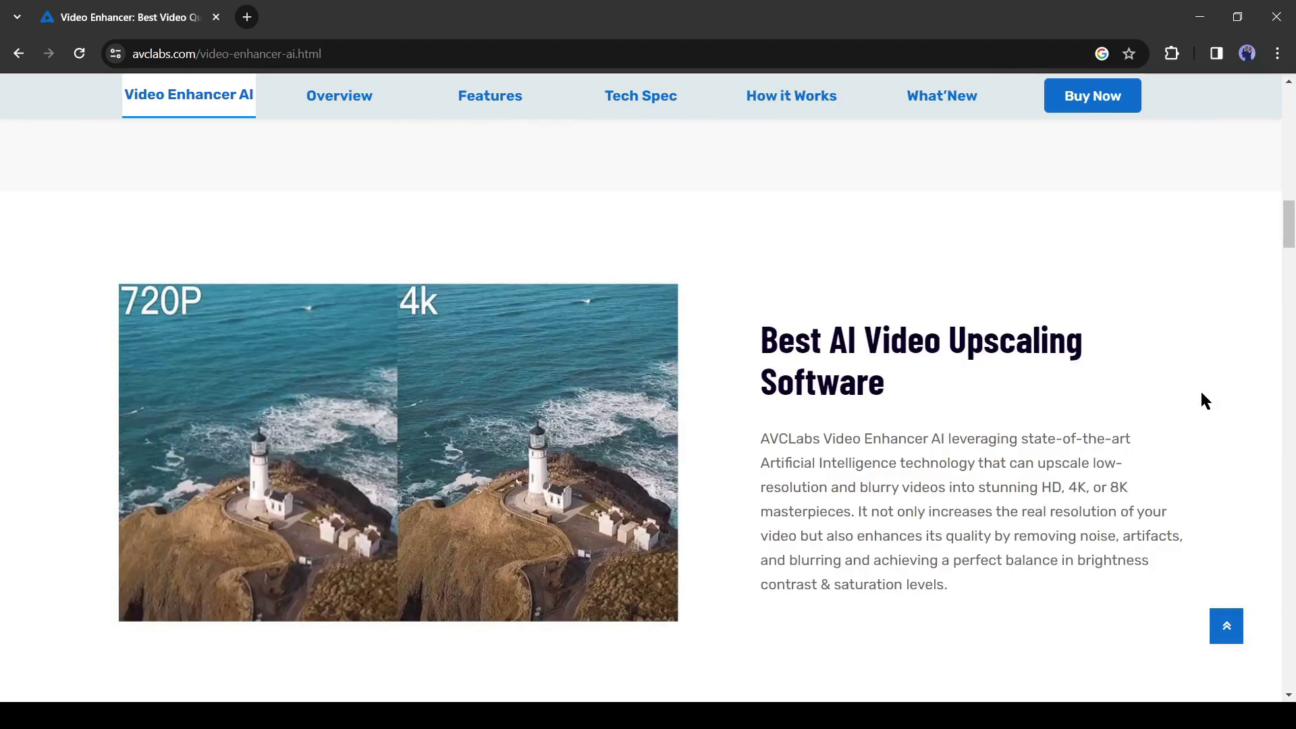
scroll(1204, 401, down, 5)
scroll(1204, 401, down, 5)
scroll(1204, 400, down, 1)
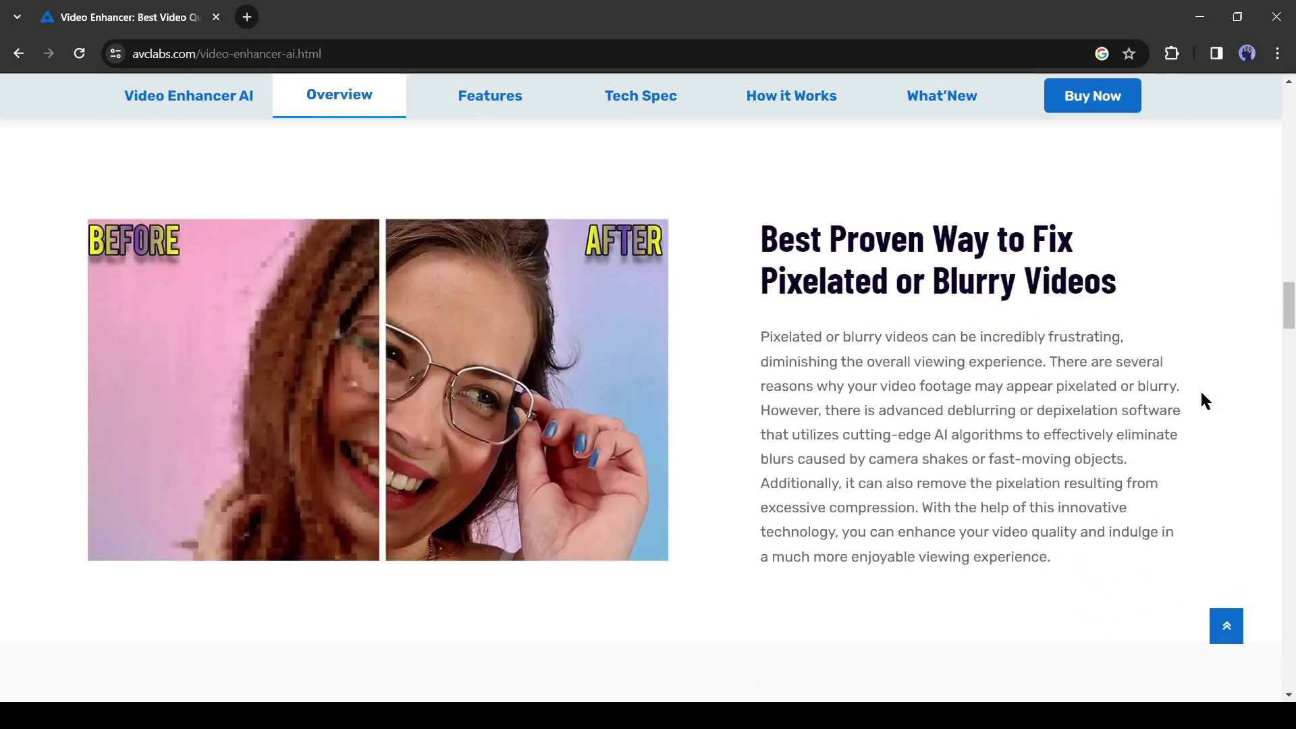
scroll(1204, 402, down, 6)
scroll(1204, 401, down, 5)
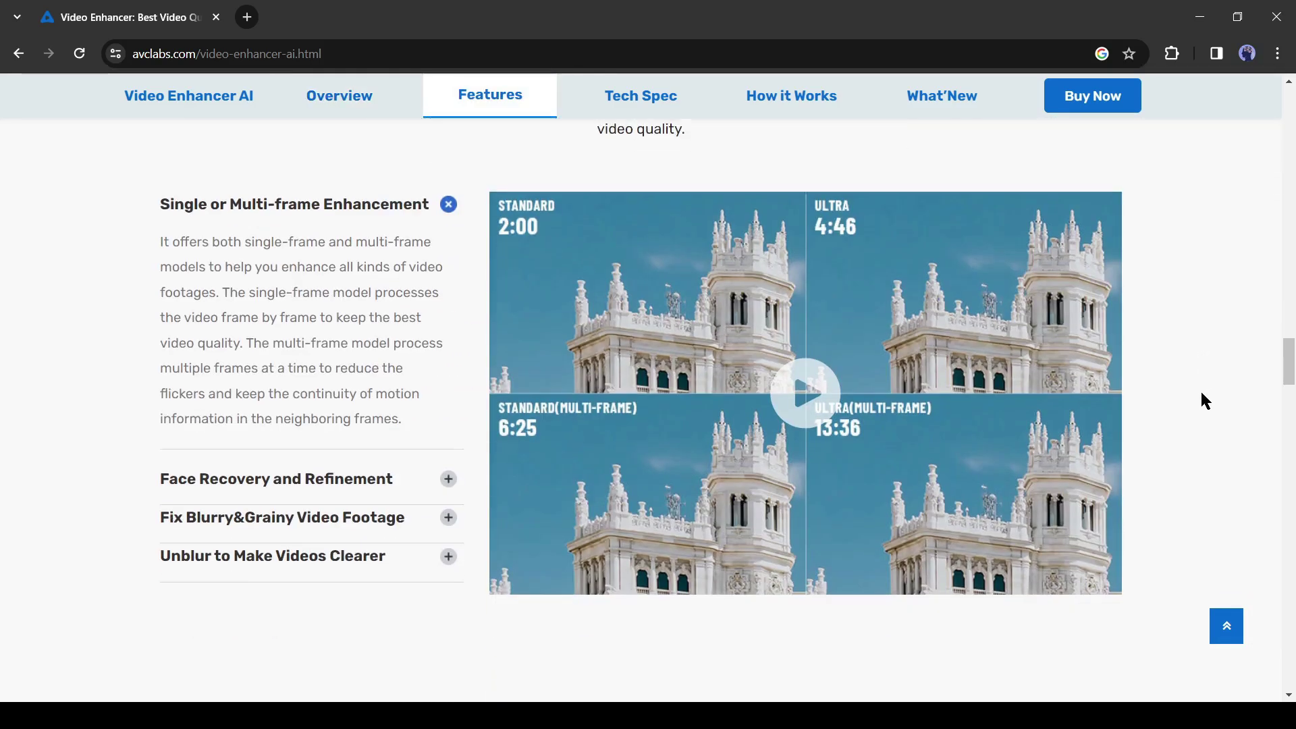
scroll(1204, 401, down, 6)
scroll(1202, 392, down, 6)
scroll(1200, 389, down, 3)
scroll(1200, 390, up, 2)
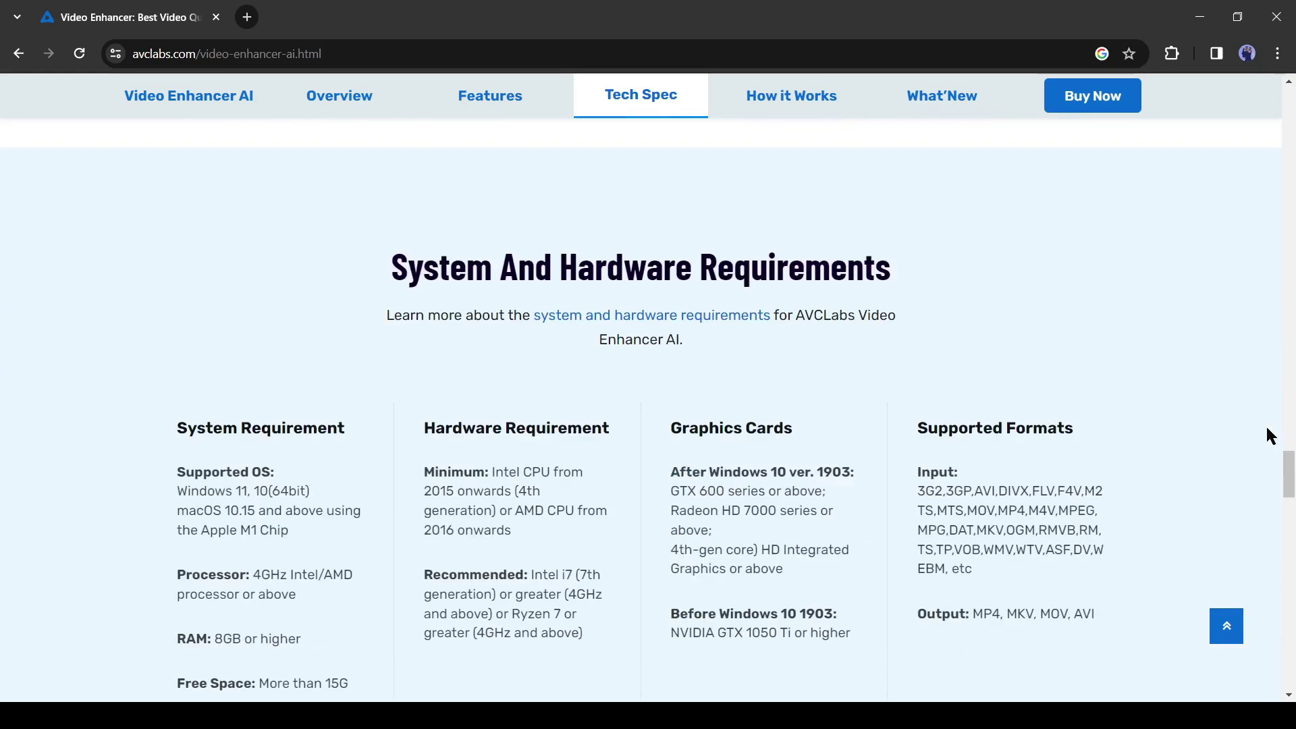
drag(1289, 474, 1289, 81)
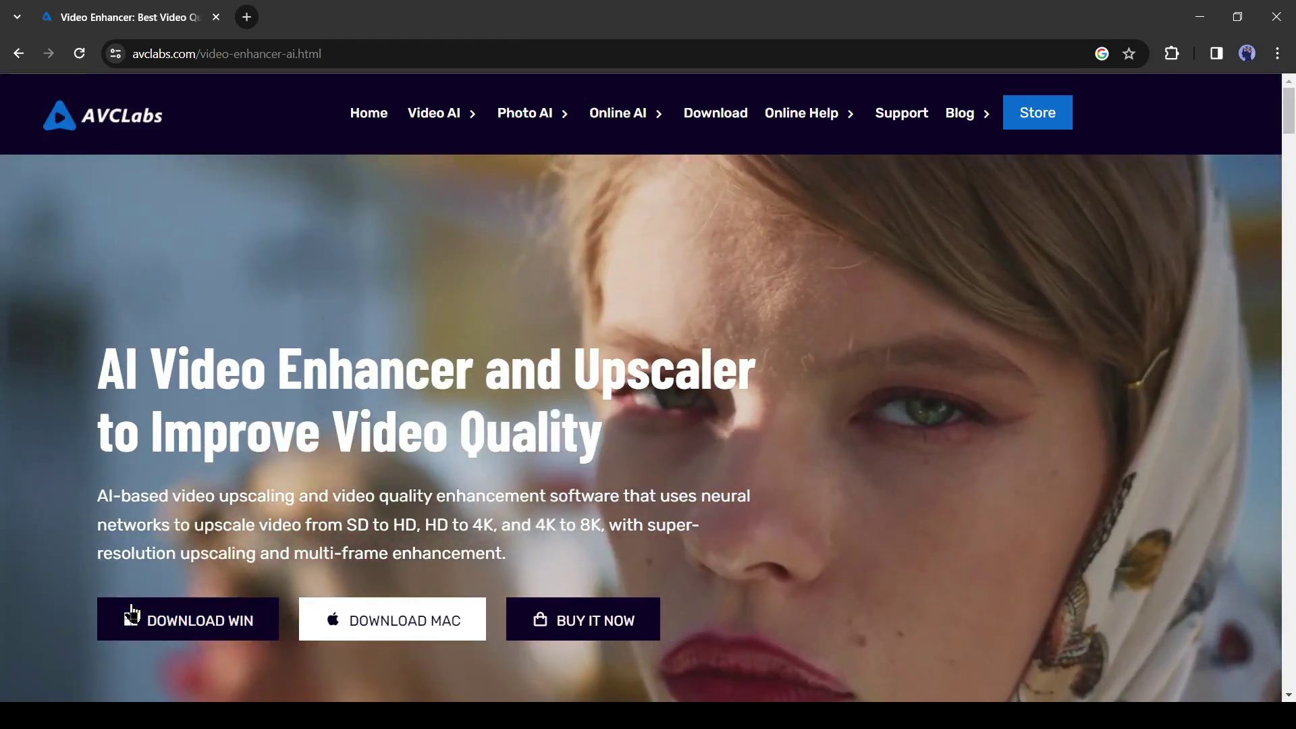
click(132, 612)
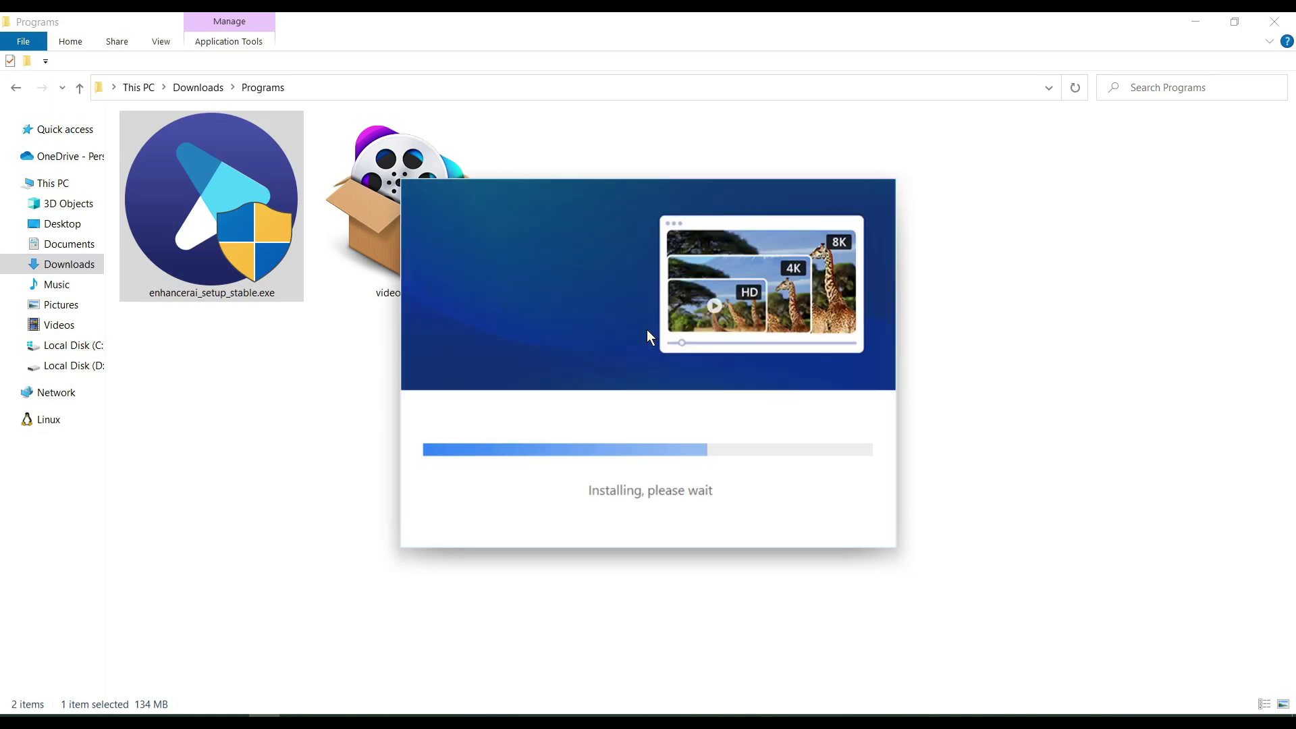
- Finish installing Video Enhancer AI from enhancerai_setup_stable.exe and launch it
click(685, 499)
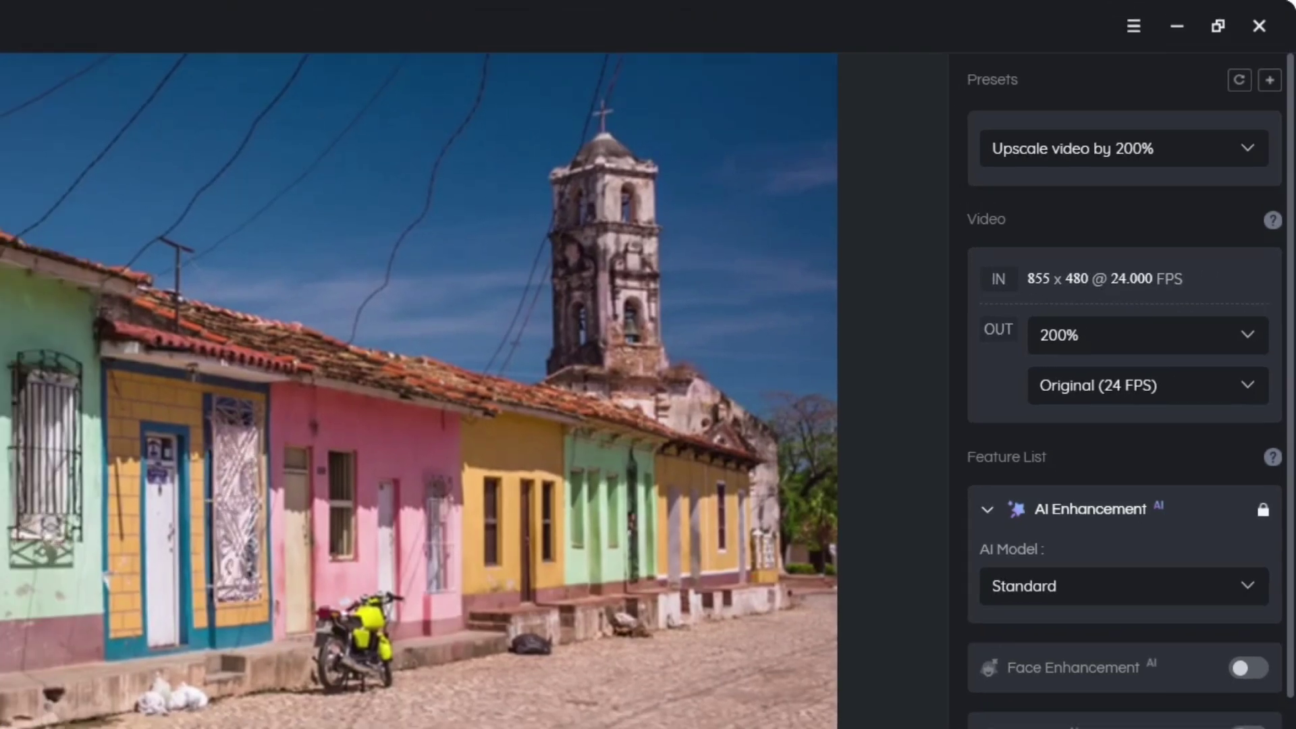
- Choose the 'Upscale to HD resolution' preset and keep the original 24 FPS frame rate
click(1117, 153)
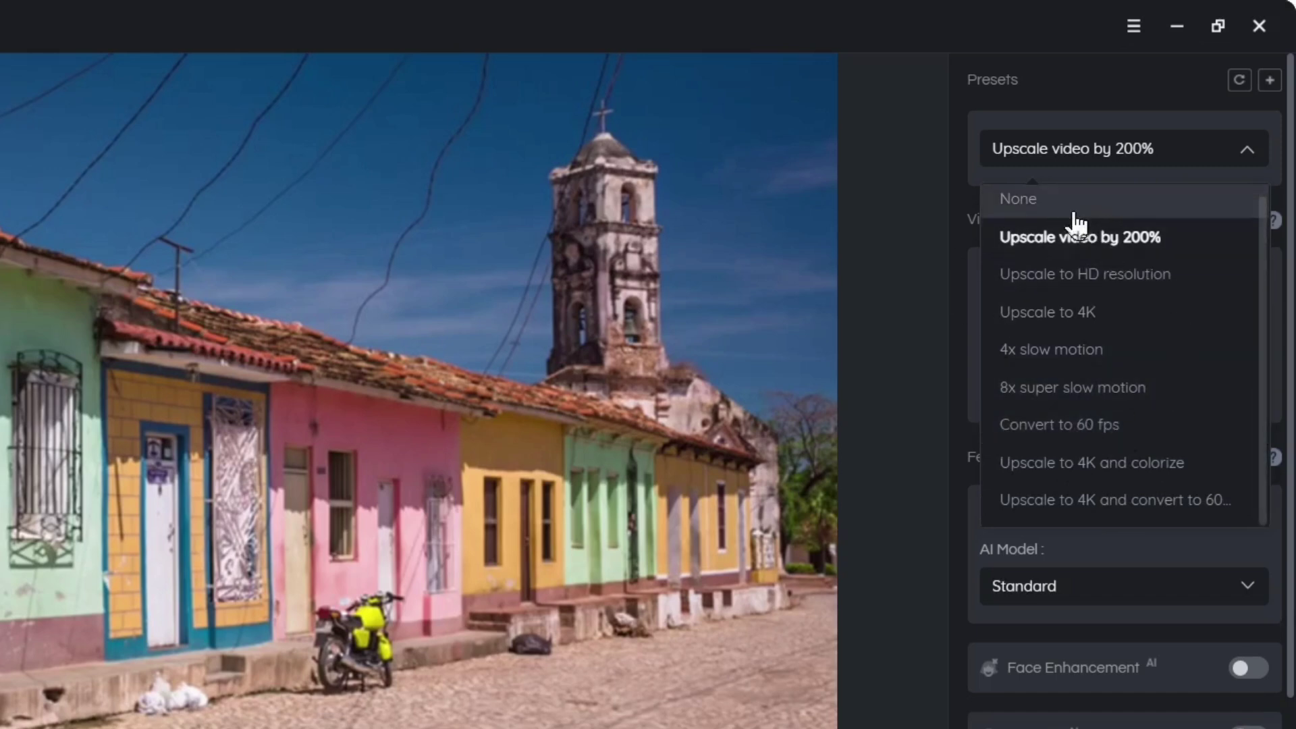
click(1097, 276)
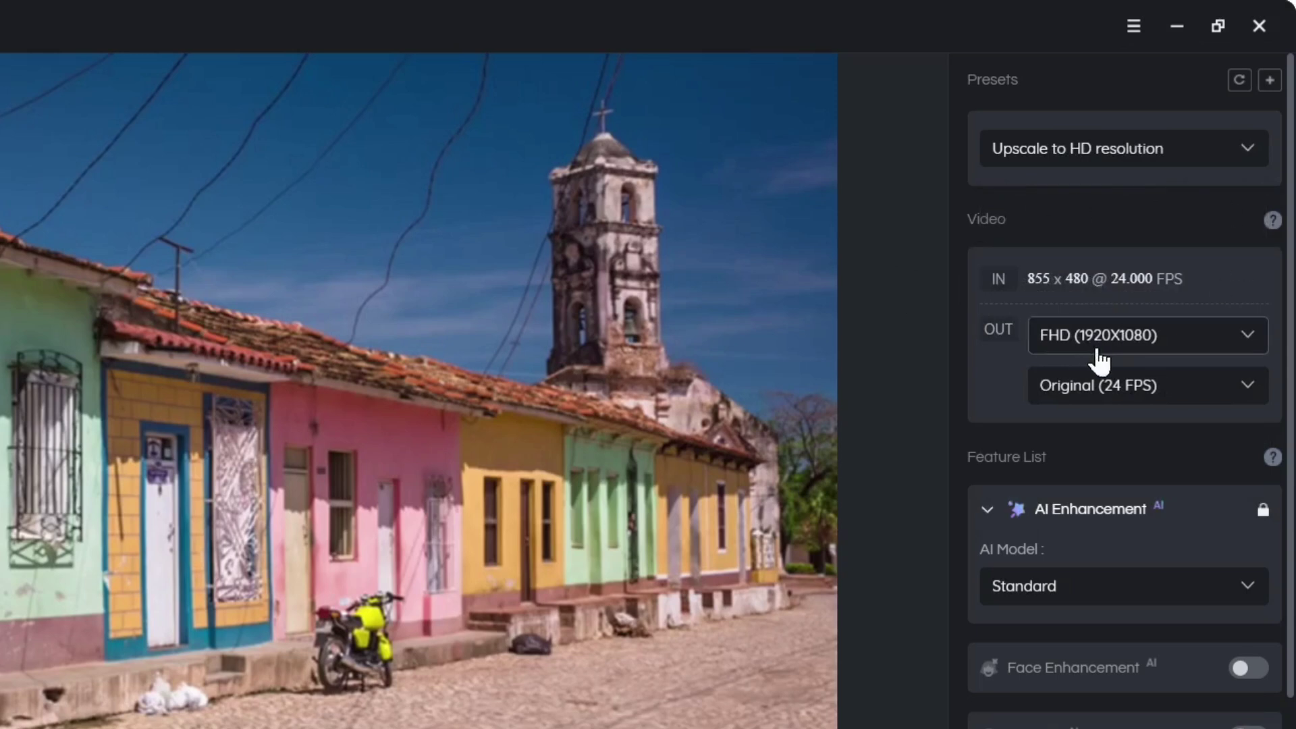
click(1127, 390)
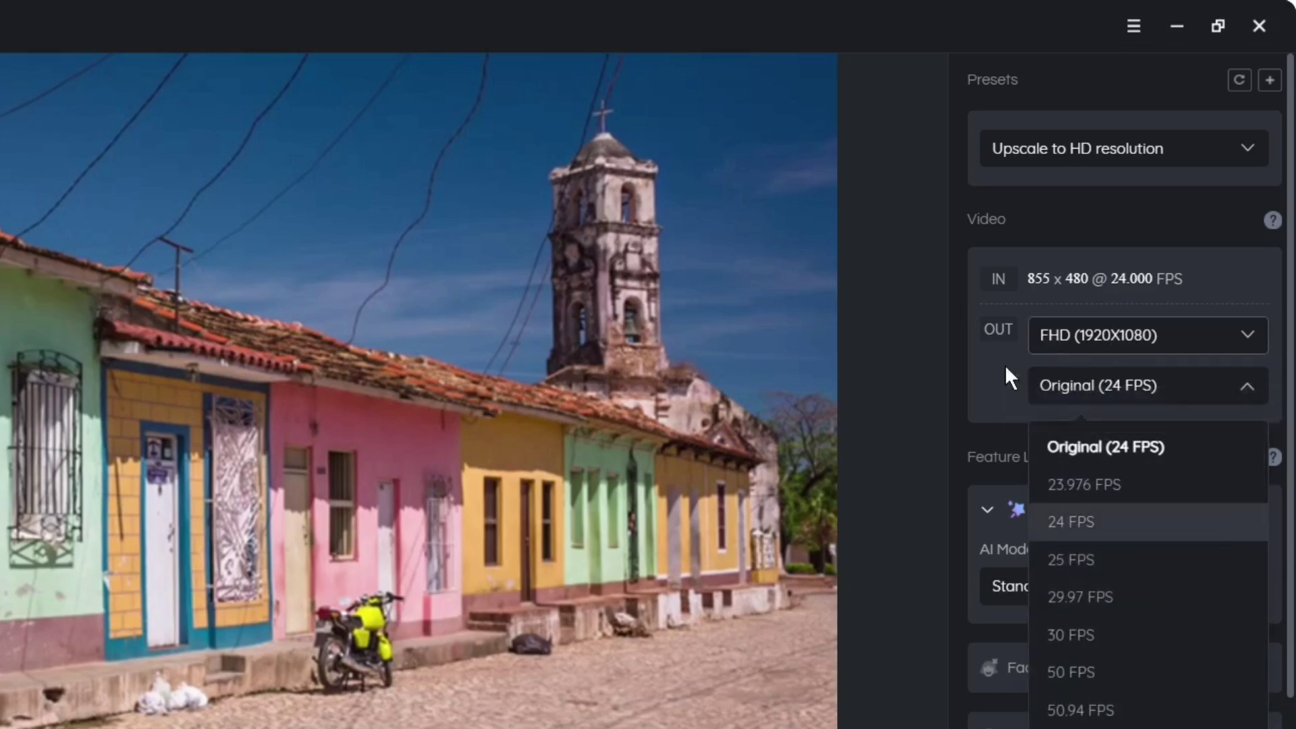
click(1009, 452)
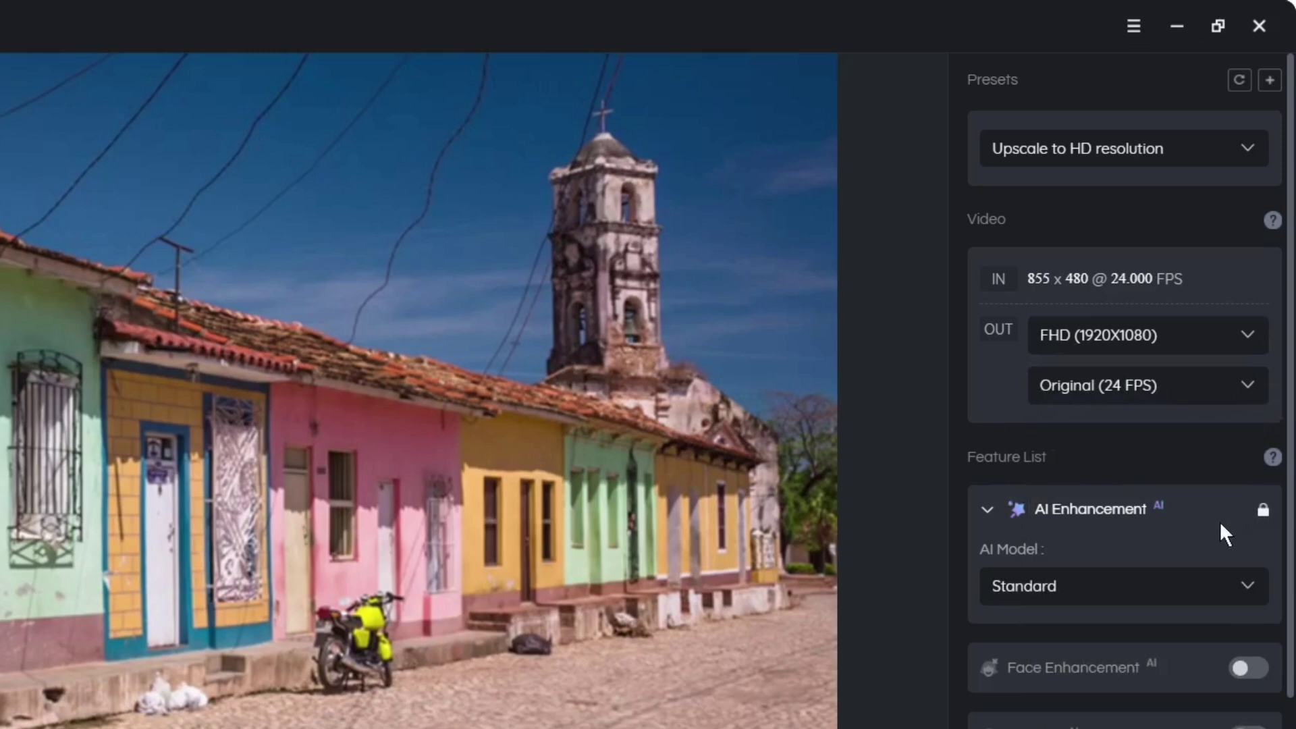
scroll(1221, 522, down, 2)
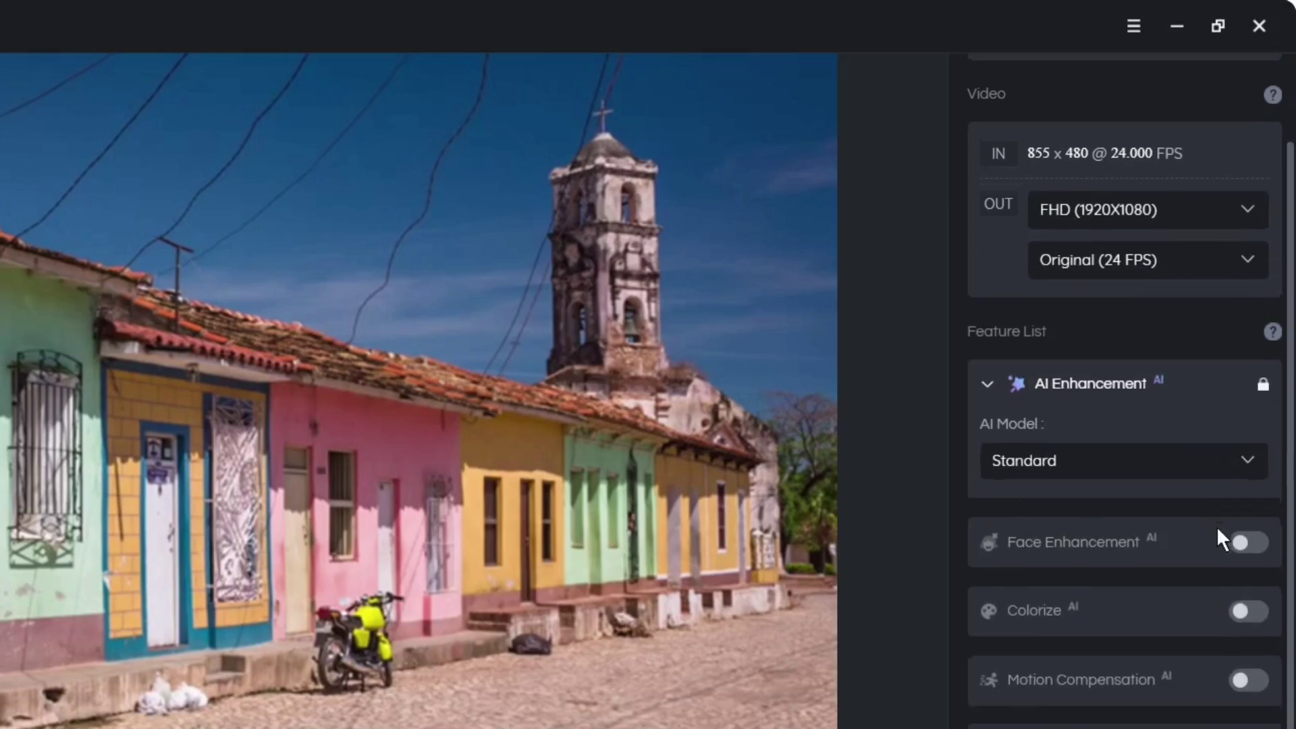
- Keep the Standard AI model and try switching on Face Enhancement and Colorize
click(1125, 461)
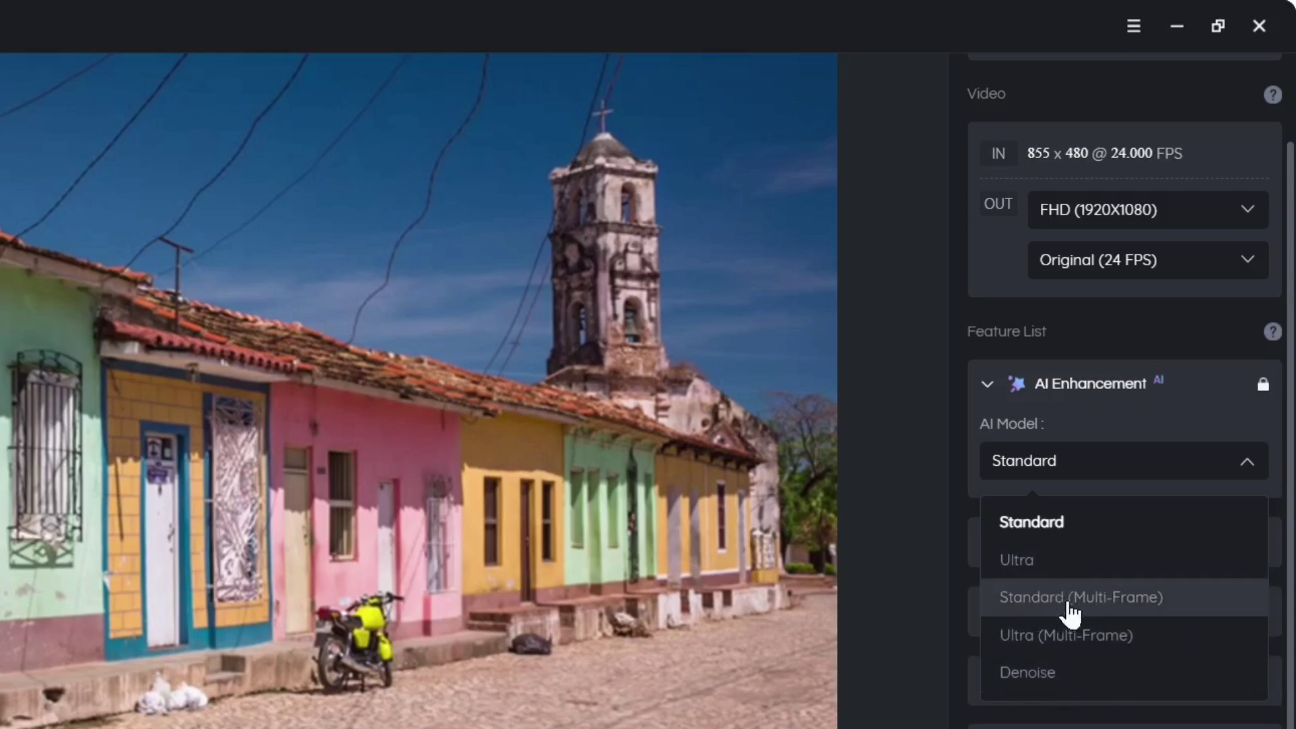
click(1063, 525)
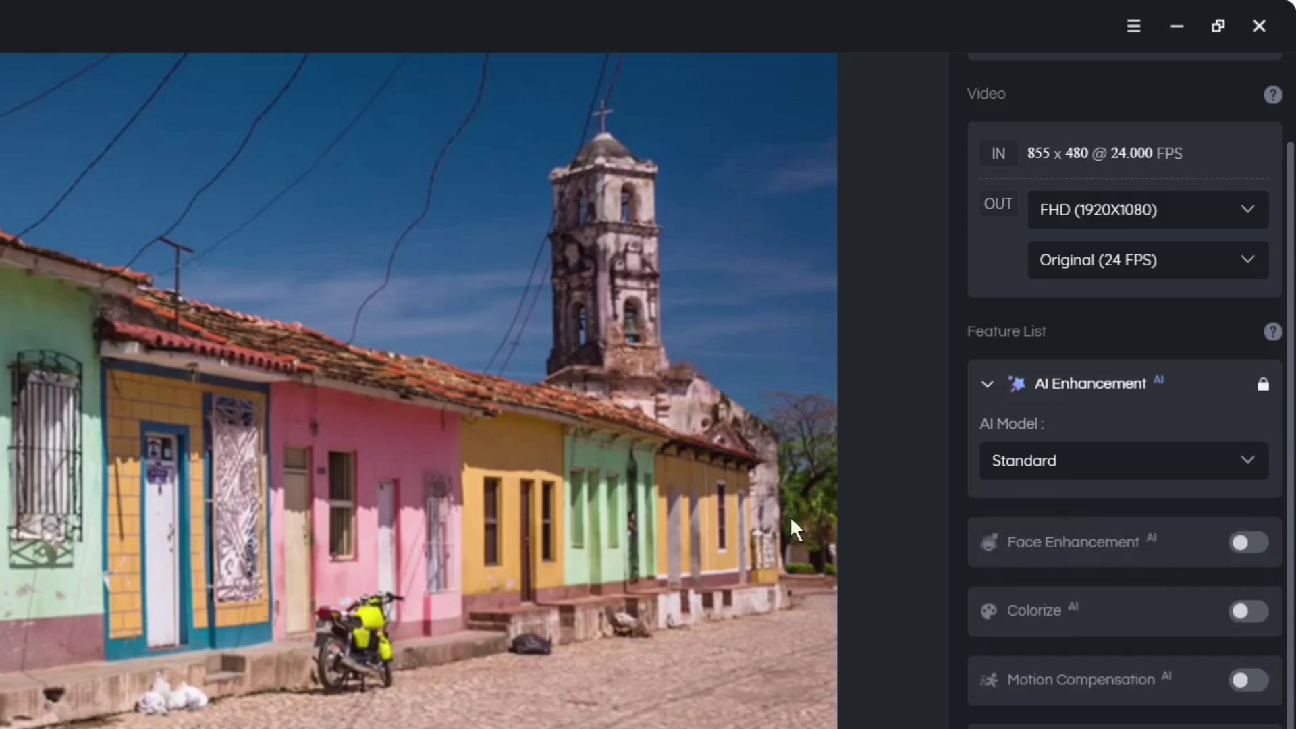
click(1248, 545)
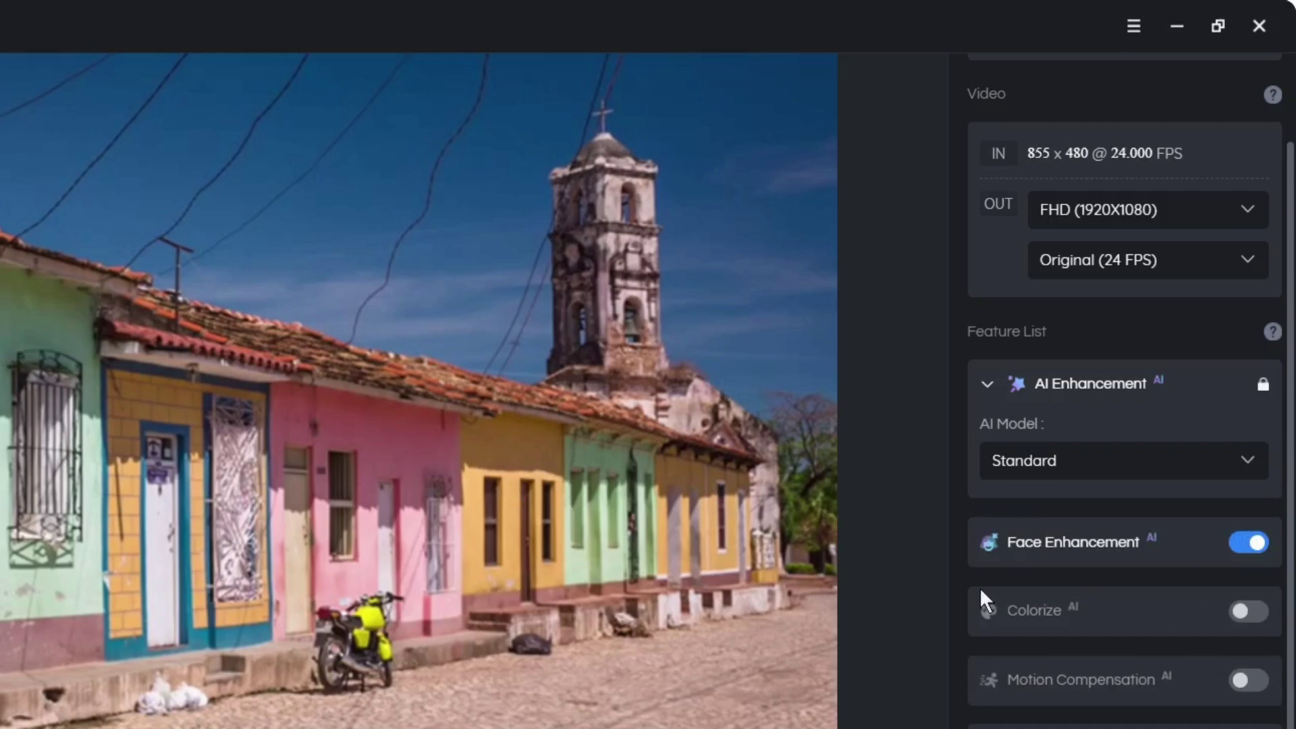
click(1247, 612)
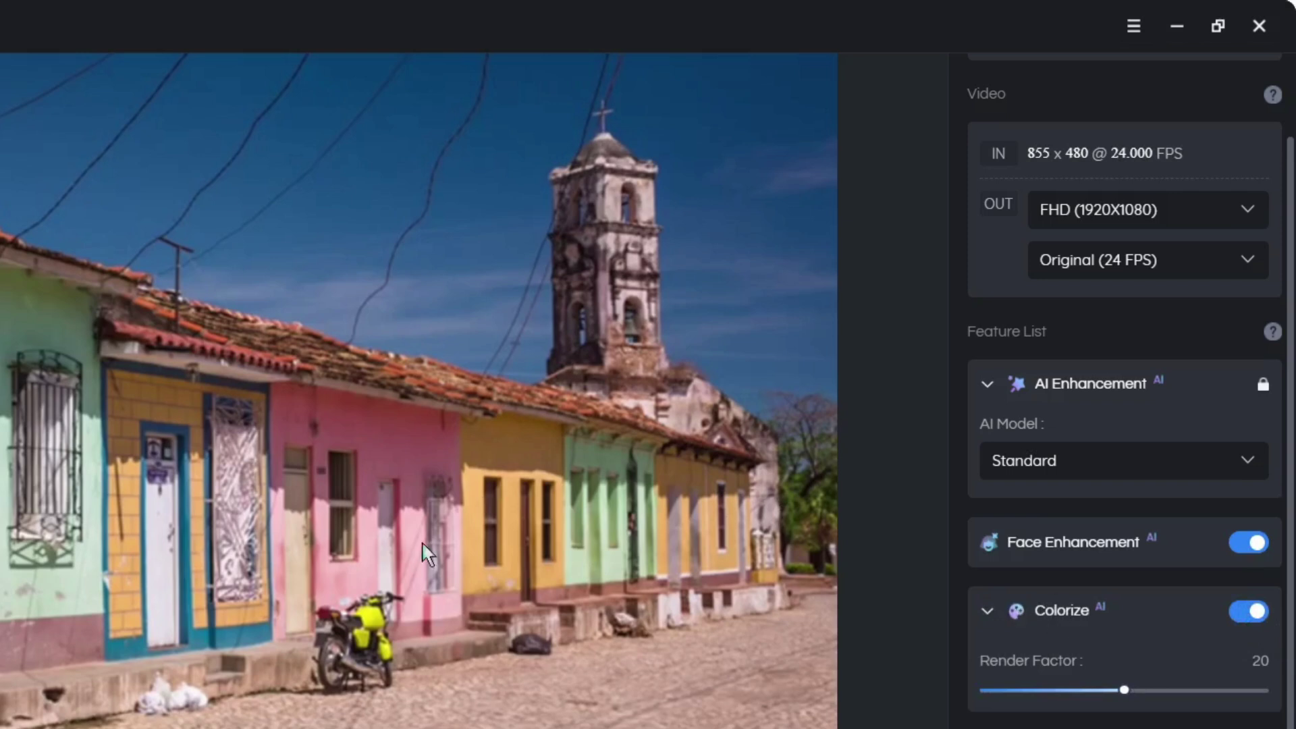
- Turn Colorize and Face Enhancement off, enable Motion Compensation, and check the Slow Motion options
click(1255, 613)
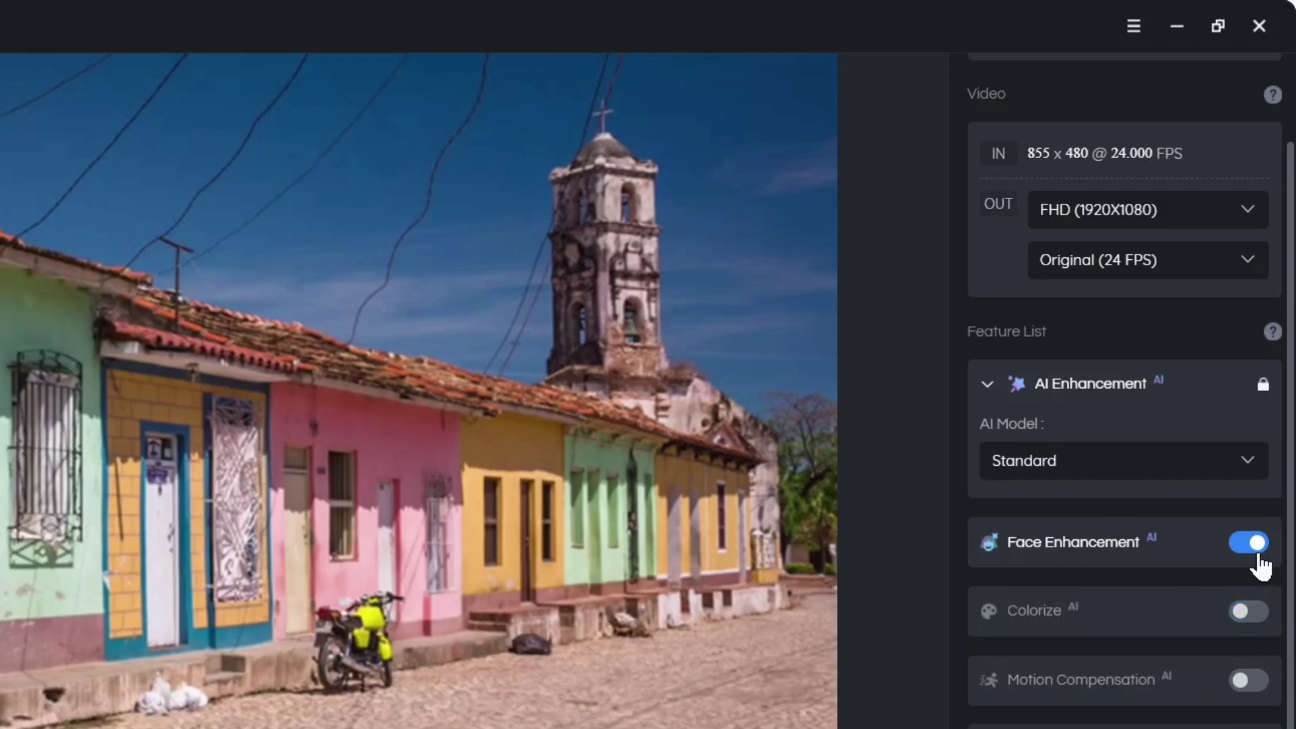
click(1255, 554)
scroll(1245, 567, down, 3)
click(1248, 368)
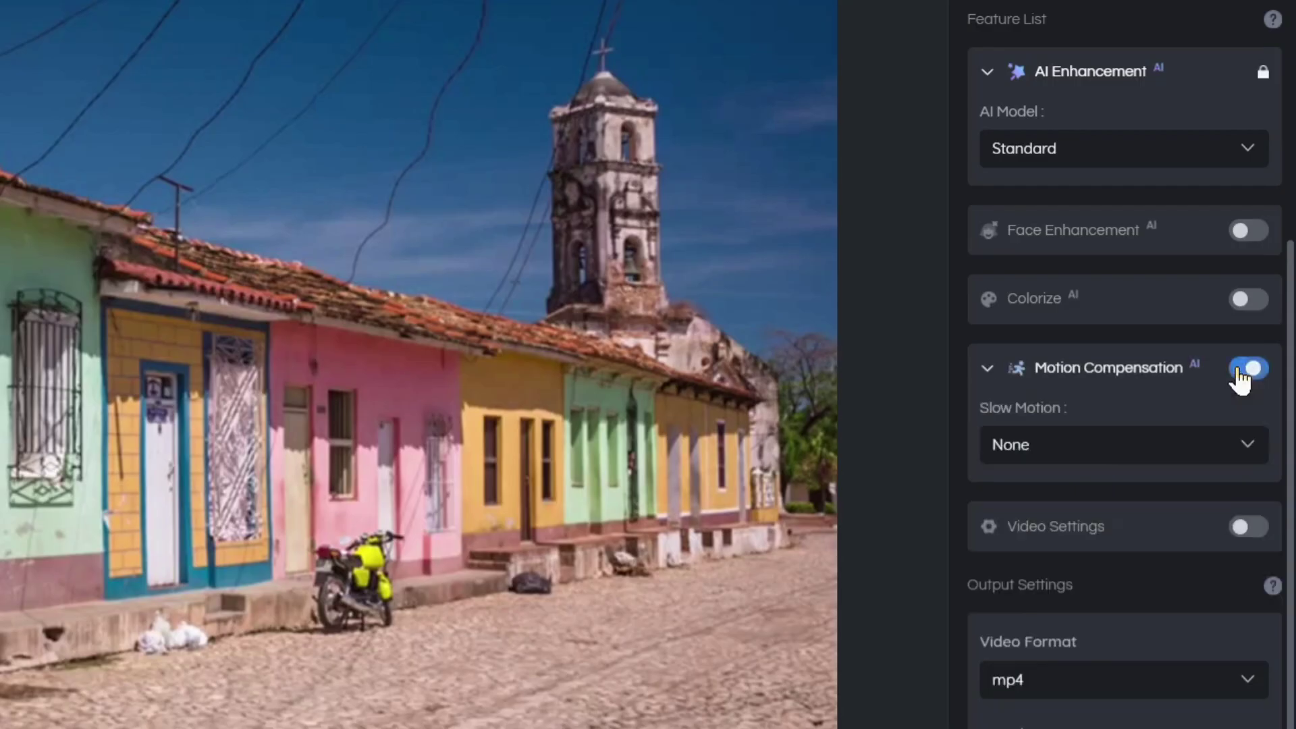
click(1078, 450)
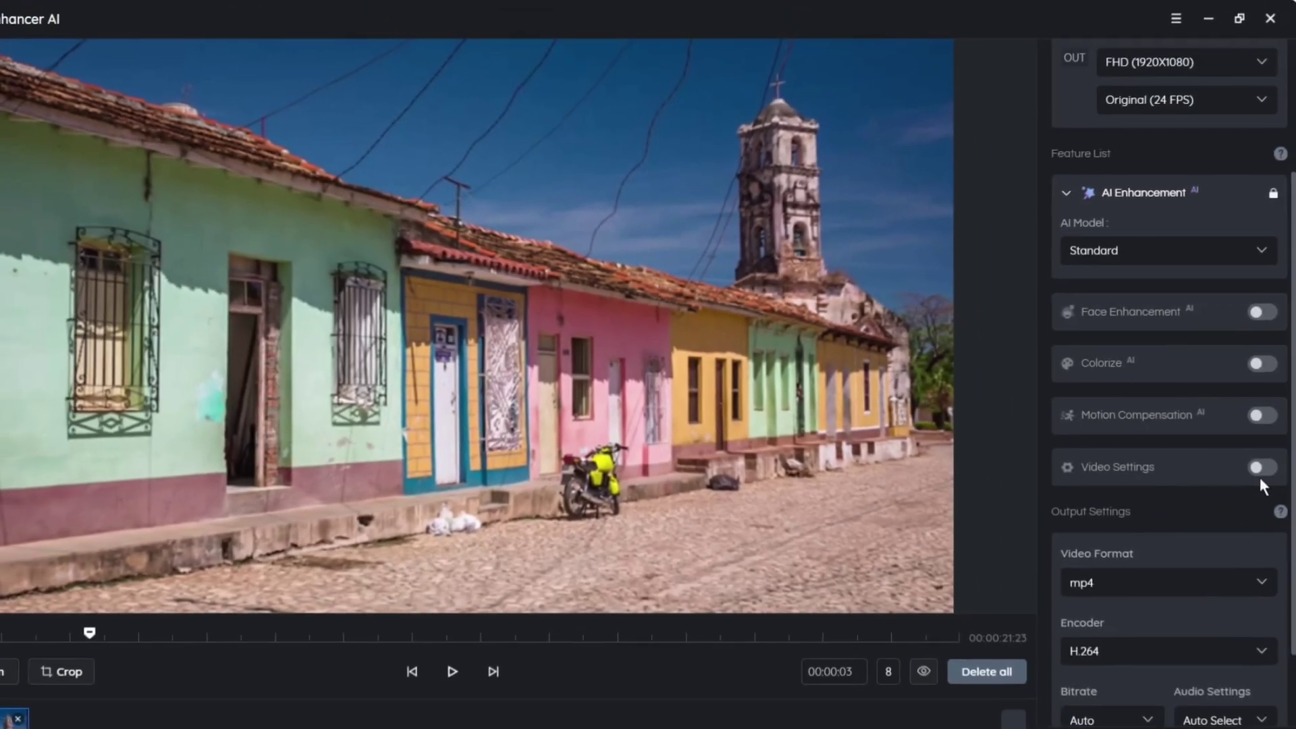
- Enable the brightness, saturation and contrast video adjustments
click(1259, 469)
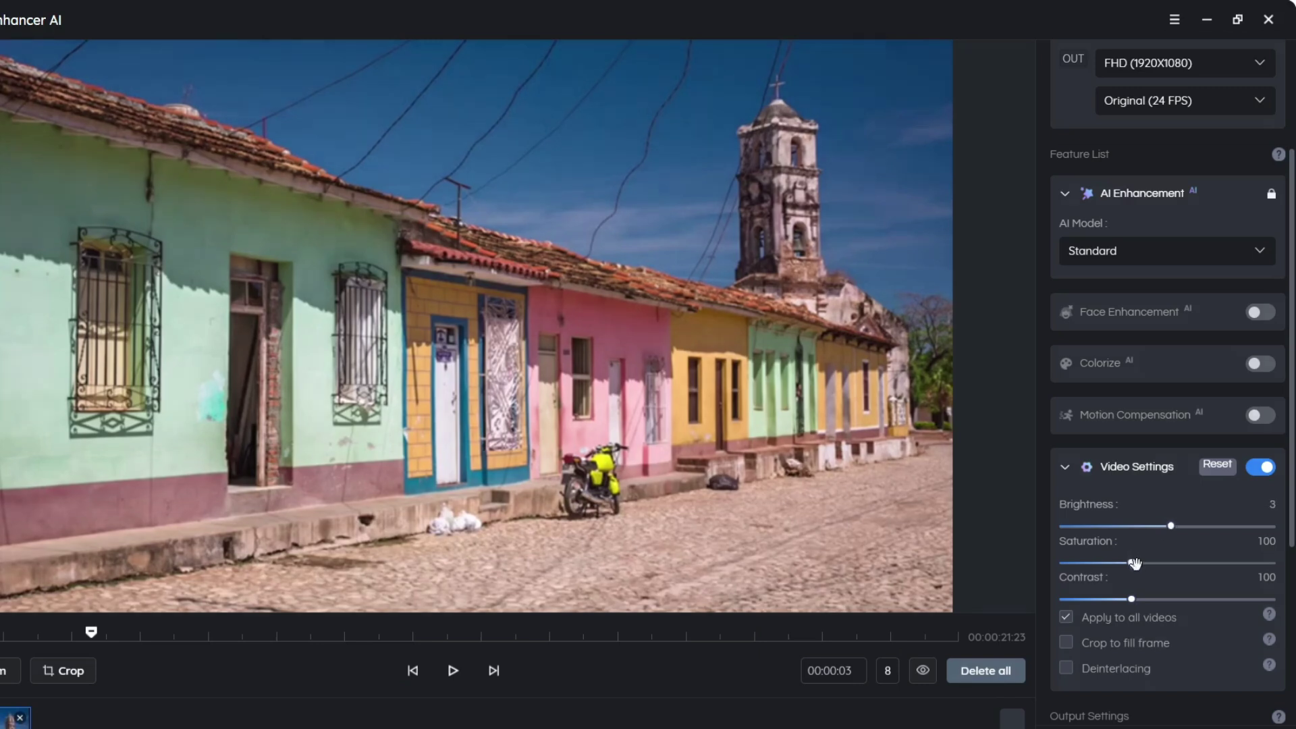
scroll(1175, 595, down, 2)
scroll(1175, 594, down, 2)
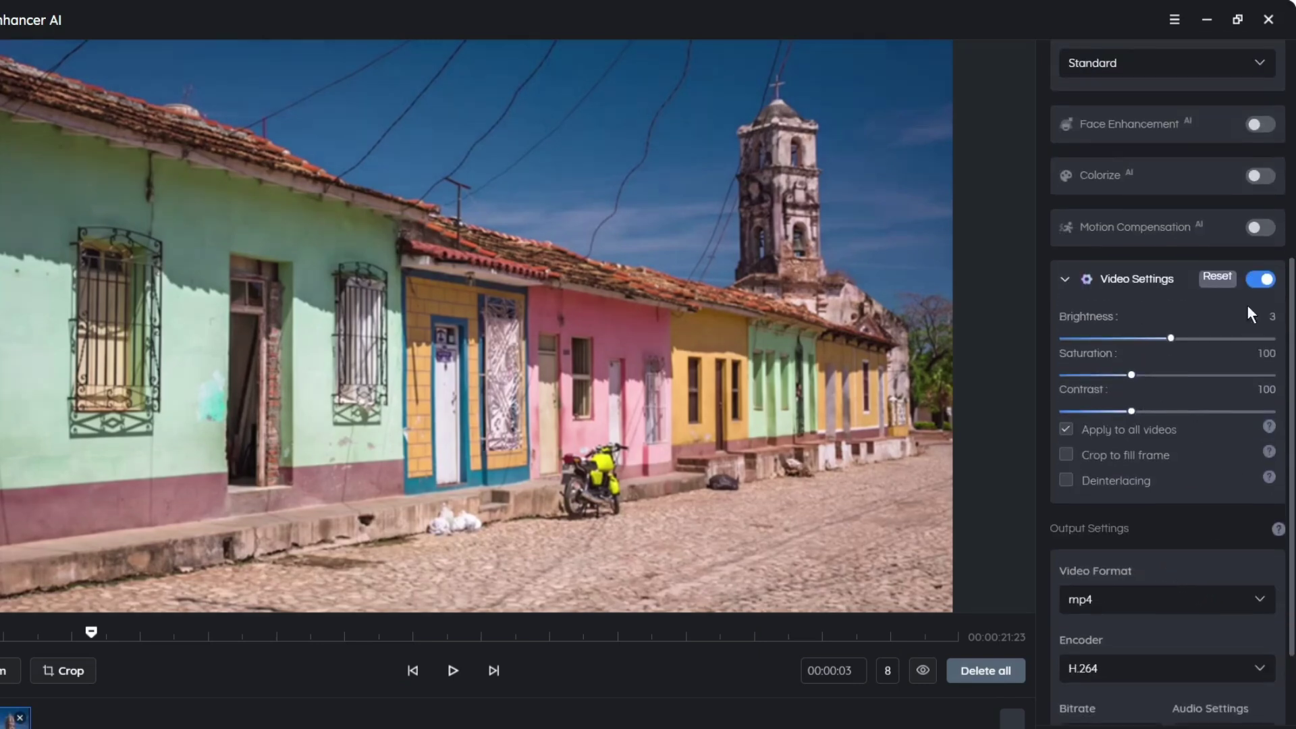
click(1265, 280)
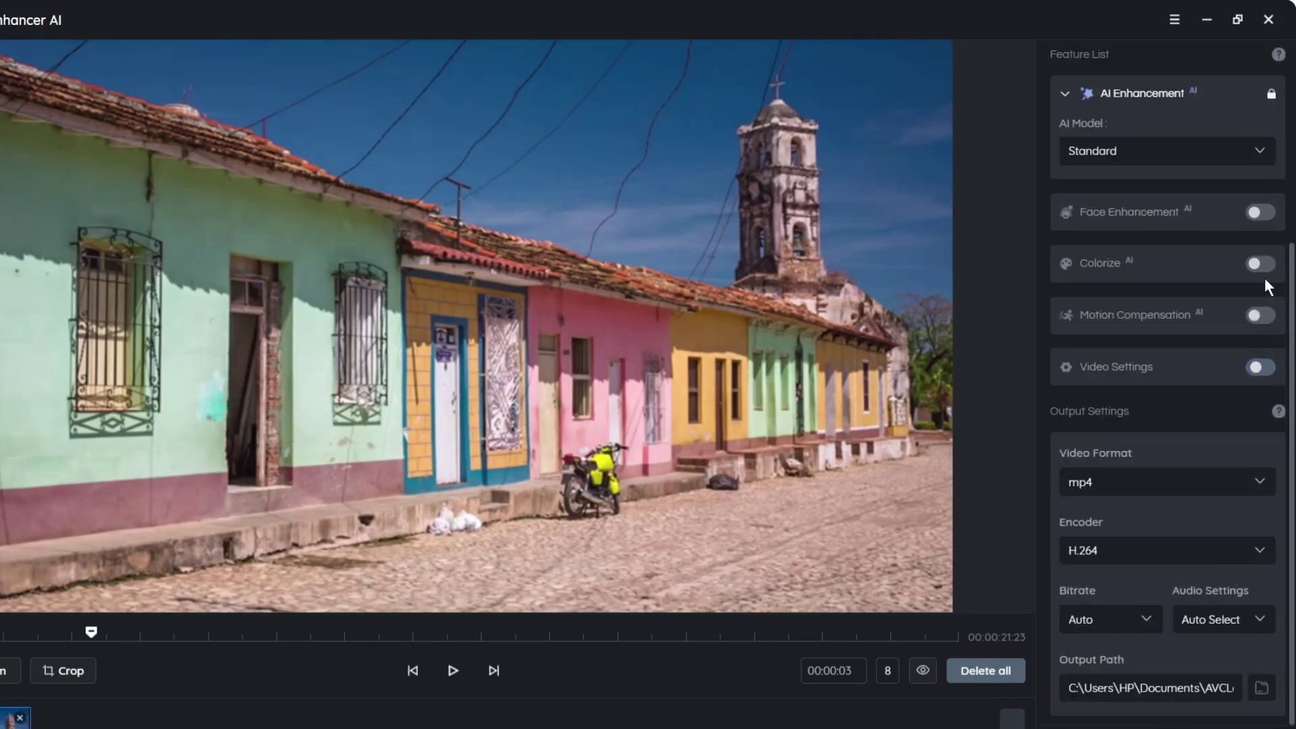
click(1260, 368)
scroll(1195, 526, down, 2)
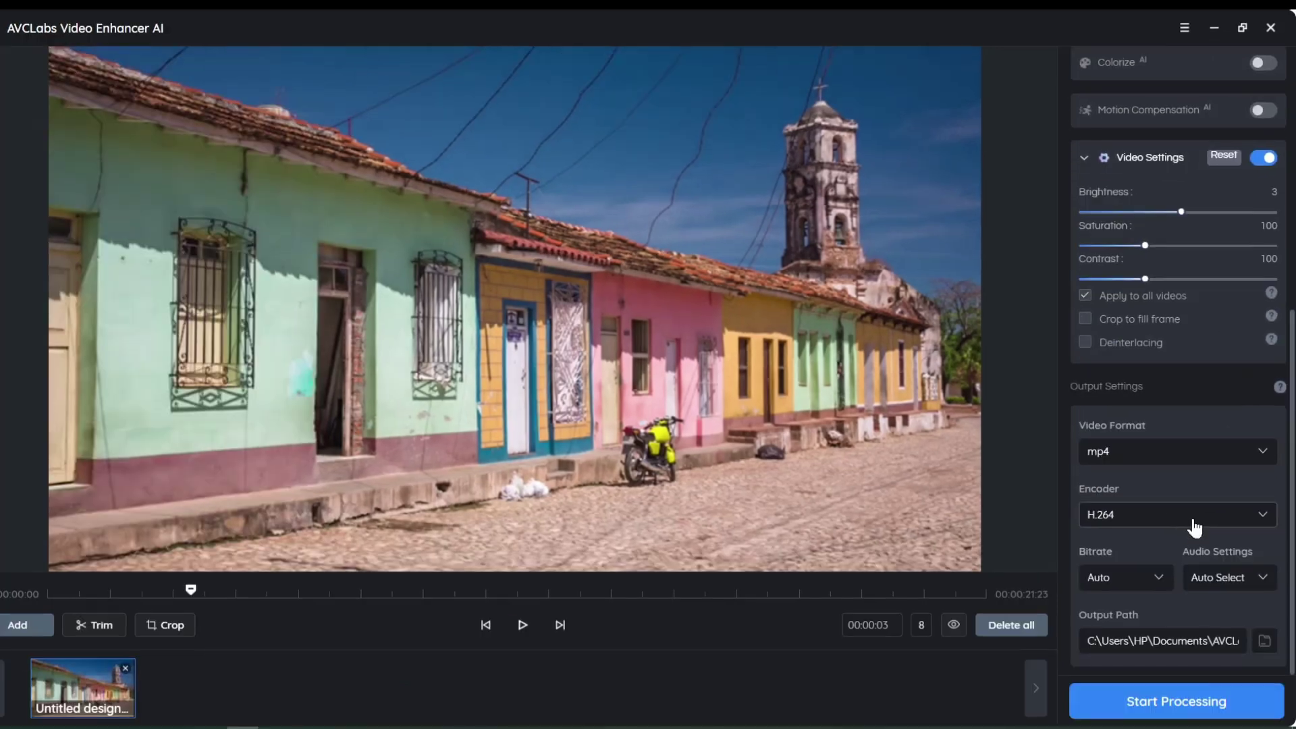
- Keep the H.264 encoder, output to D:\AI Model\AVC OutPut, and start processing
click(1189, 516)
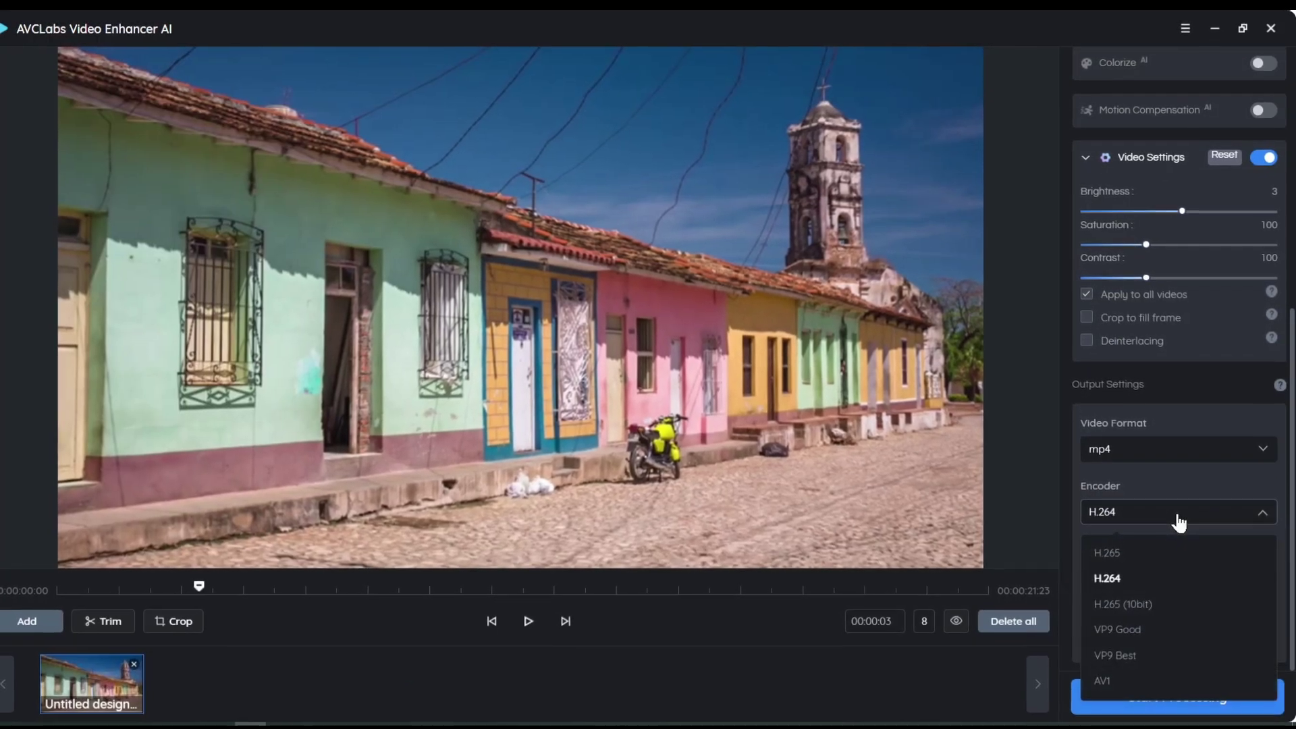
click(1179, 520)
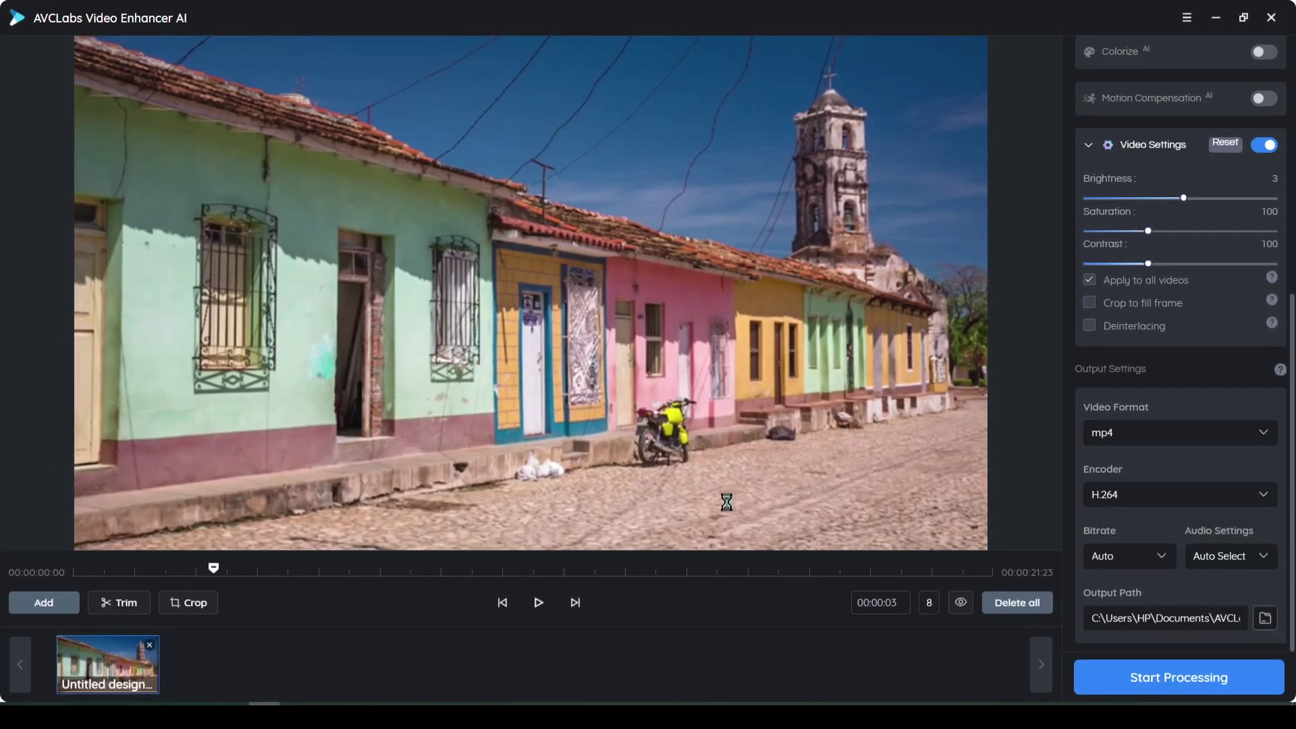
click(1265, 631)
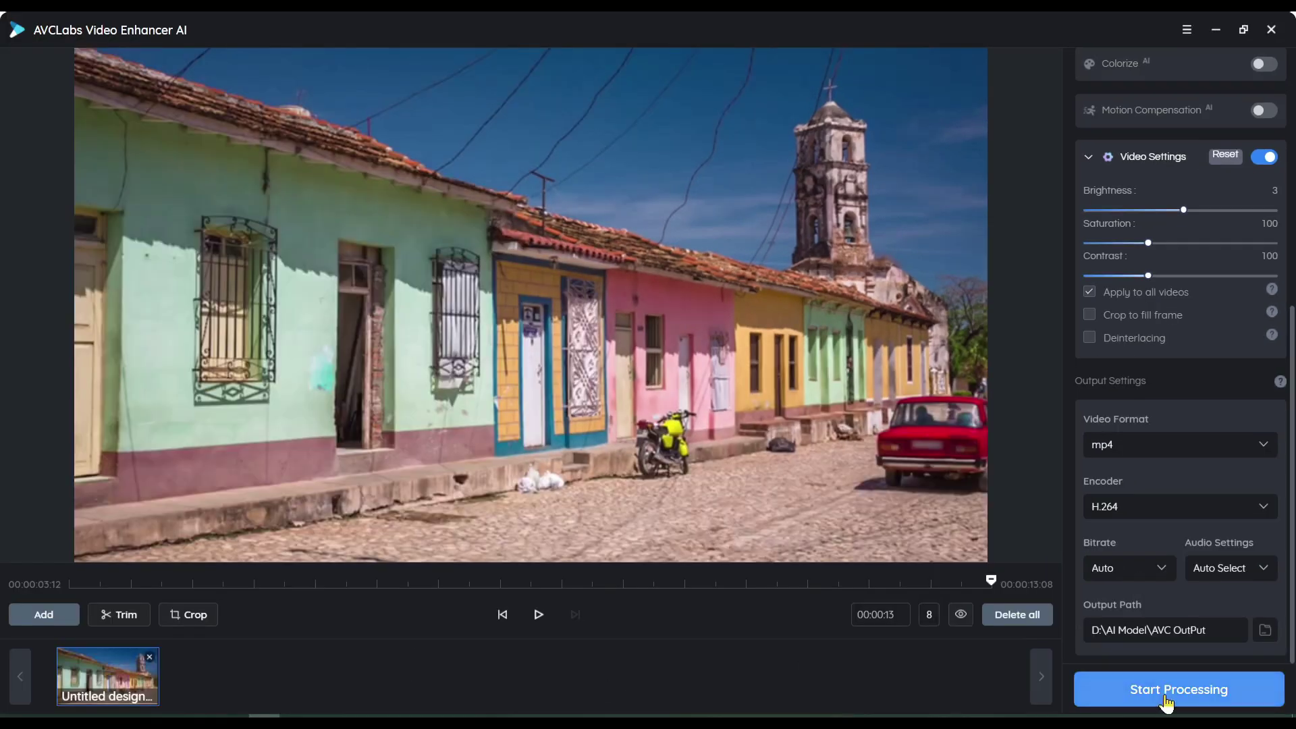
click(1172, 699)
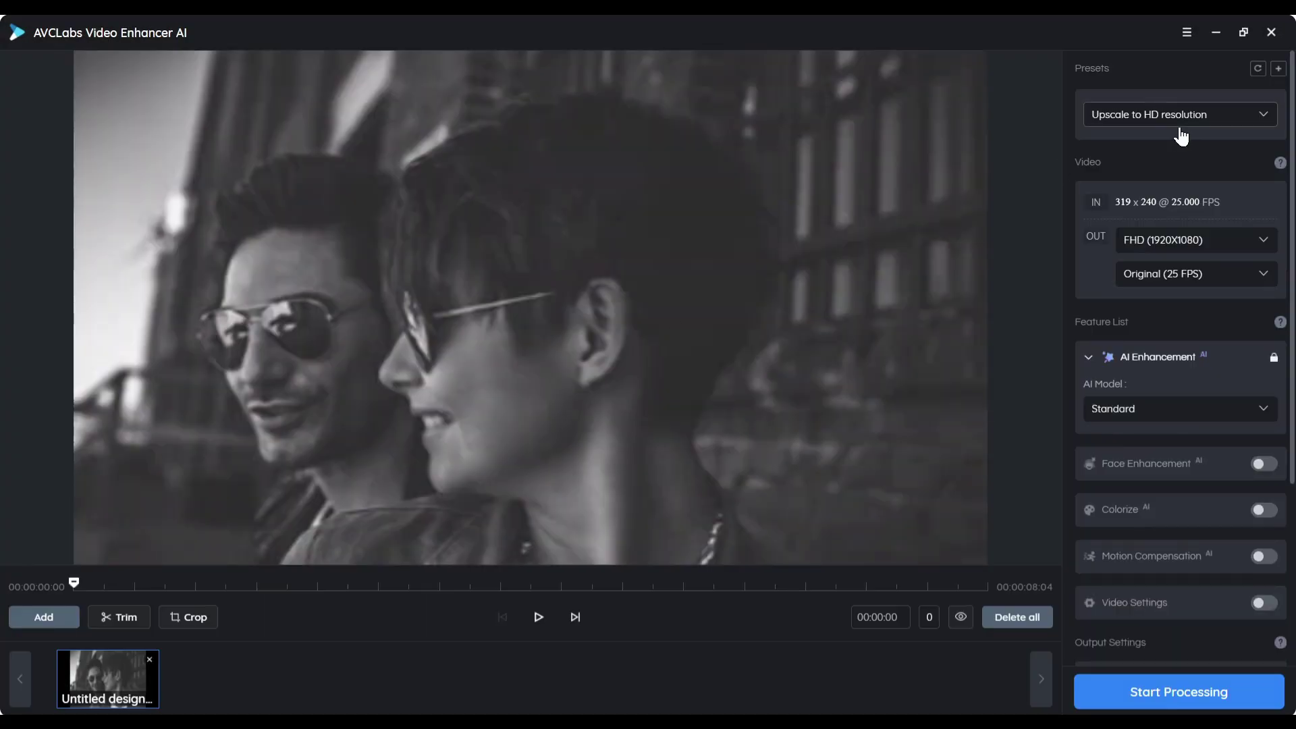
scroll(1179, 253, down, 1)
- Enable Face Enhancement and Colorize for the couple clip and scrub through its frames
click(1264, 379)
click(1263, 425)
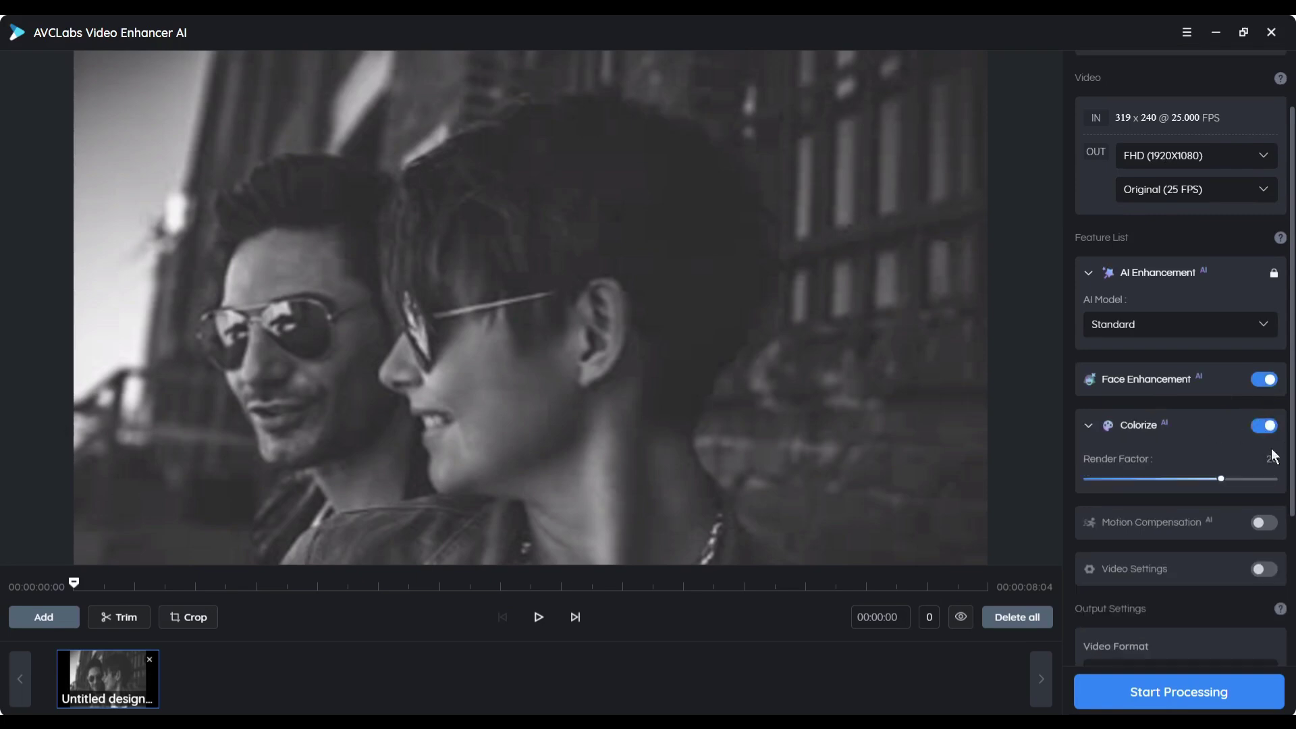
scroll(1114, 532, down, 2)
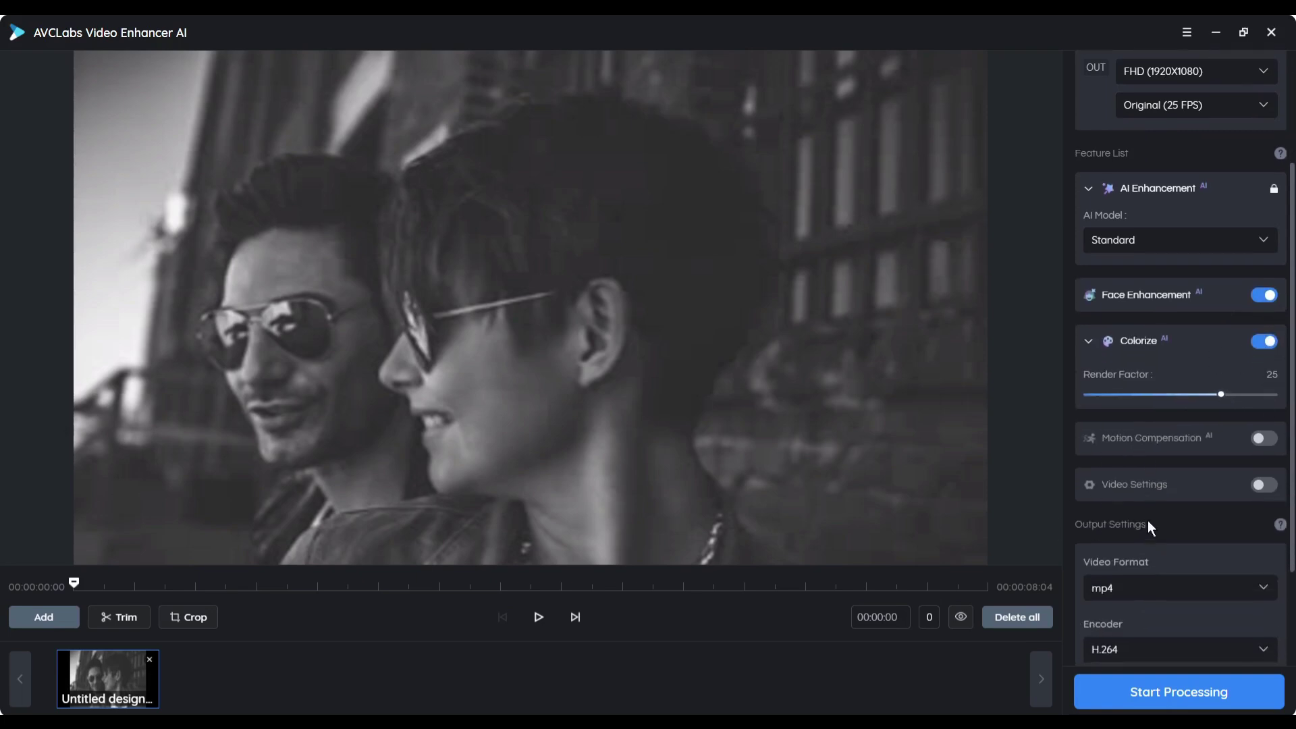
scroll(1278, 494, down, 3)
drag(74, 584, 92, 584)
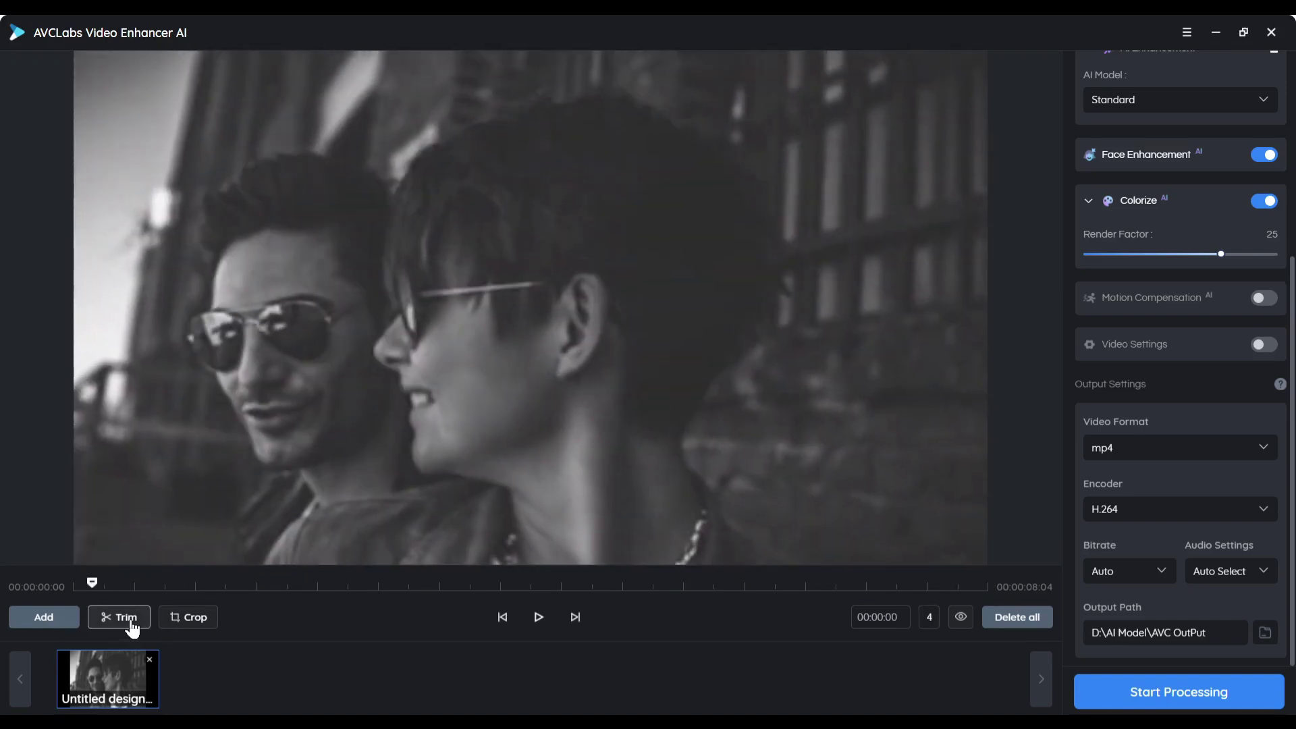
- Trim the couple clip to about seven seconds with new in and out points, then start processing
click(119, 616)
drag(73, 585, 132, 587)
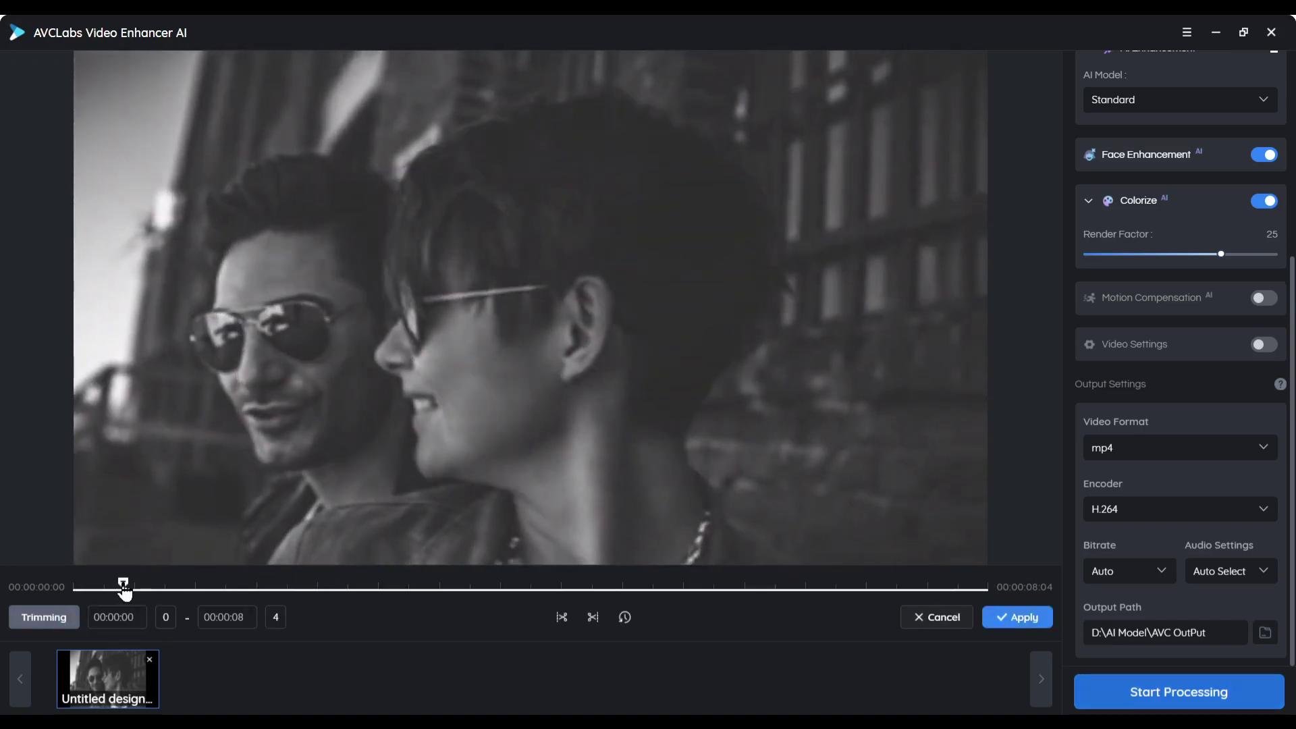
click(562, 617)
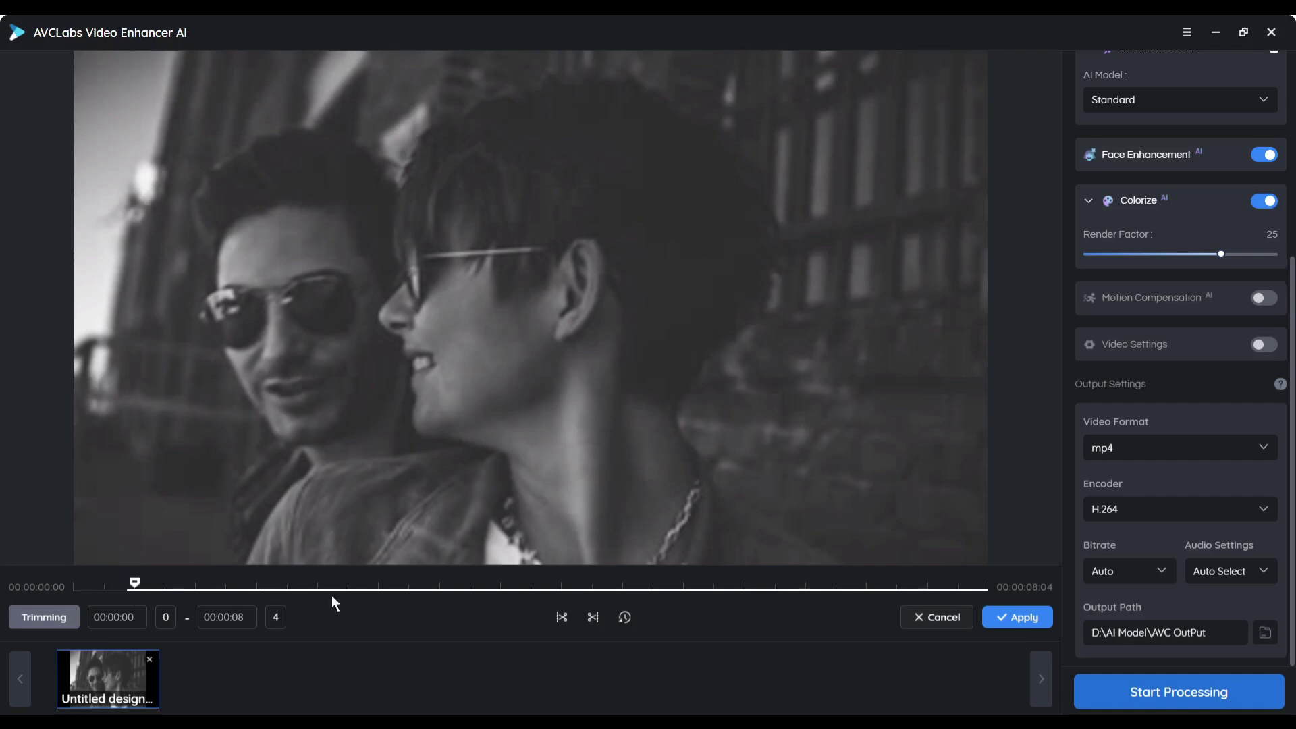
click(920, 586)
click(595, 618)
click(1016, 617)
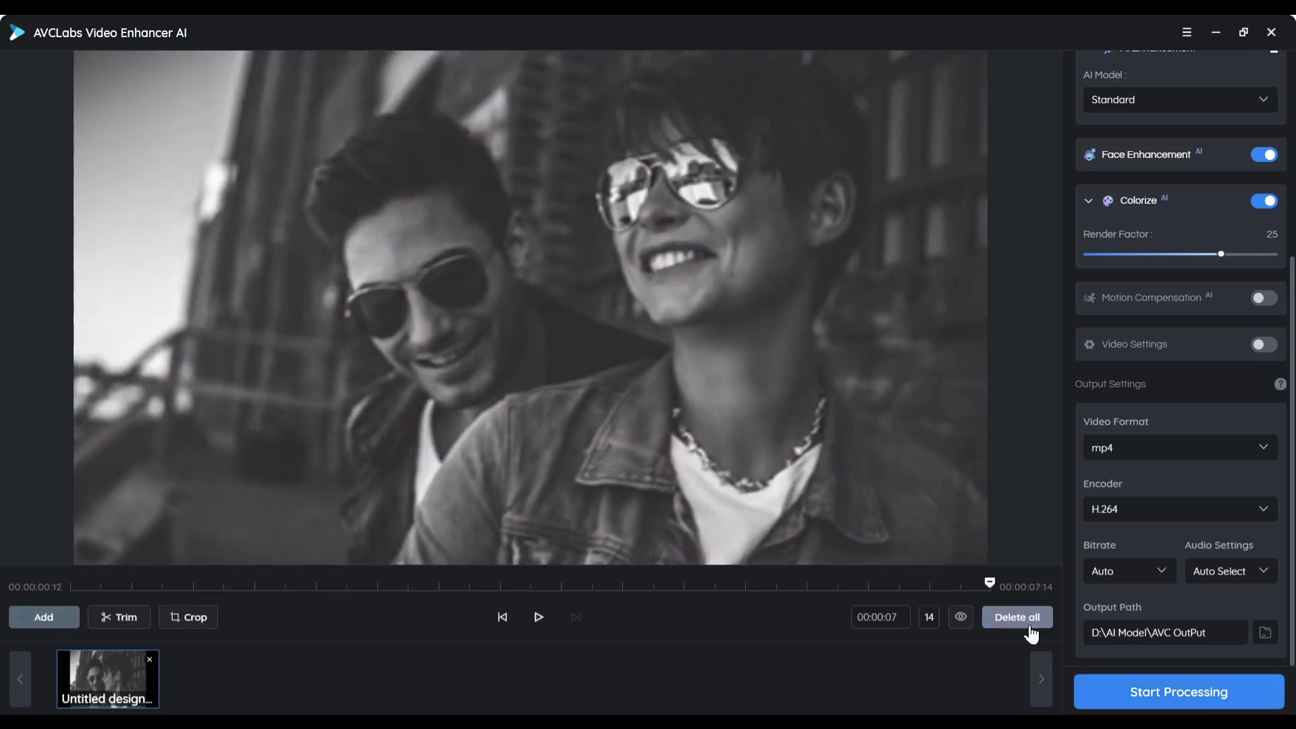
click(1201, 691)
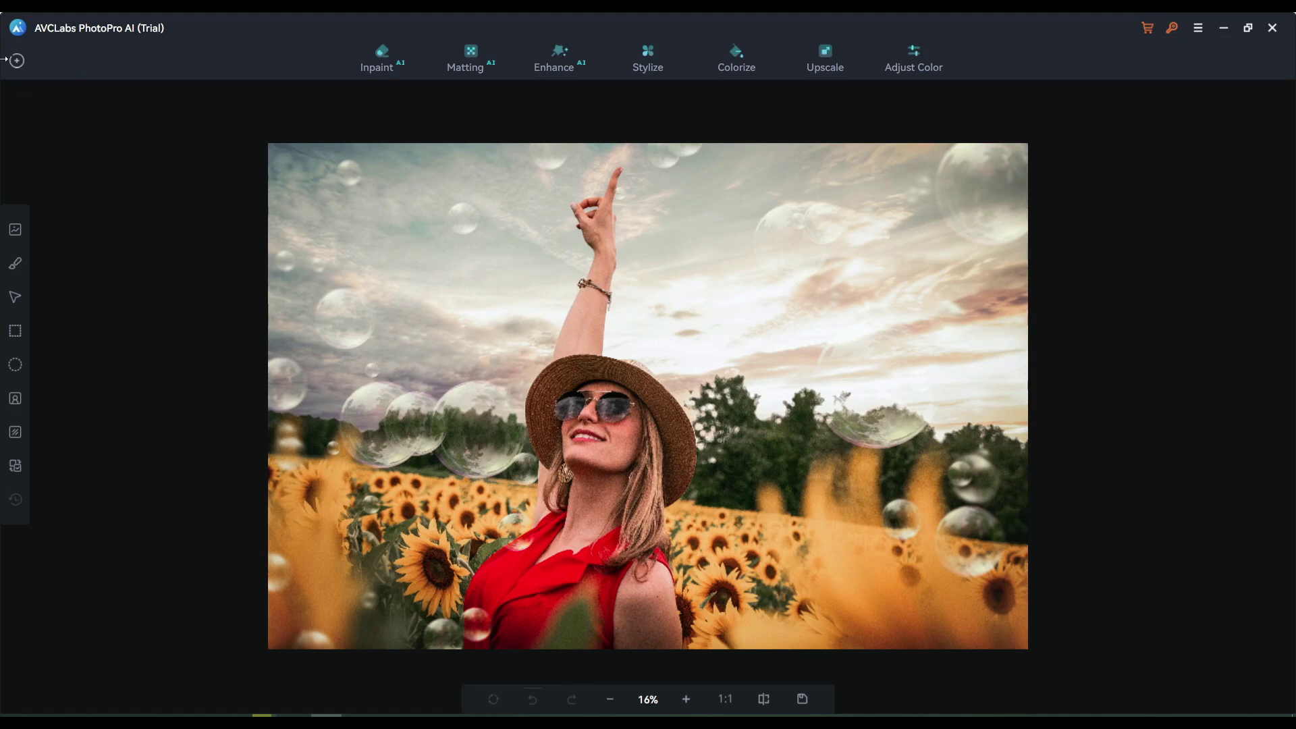
- Open the green T-shirt portrait, declining to save the sunflower photo
click(18, 60)
click(763, 438)
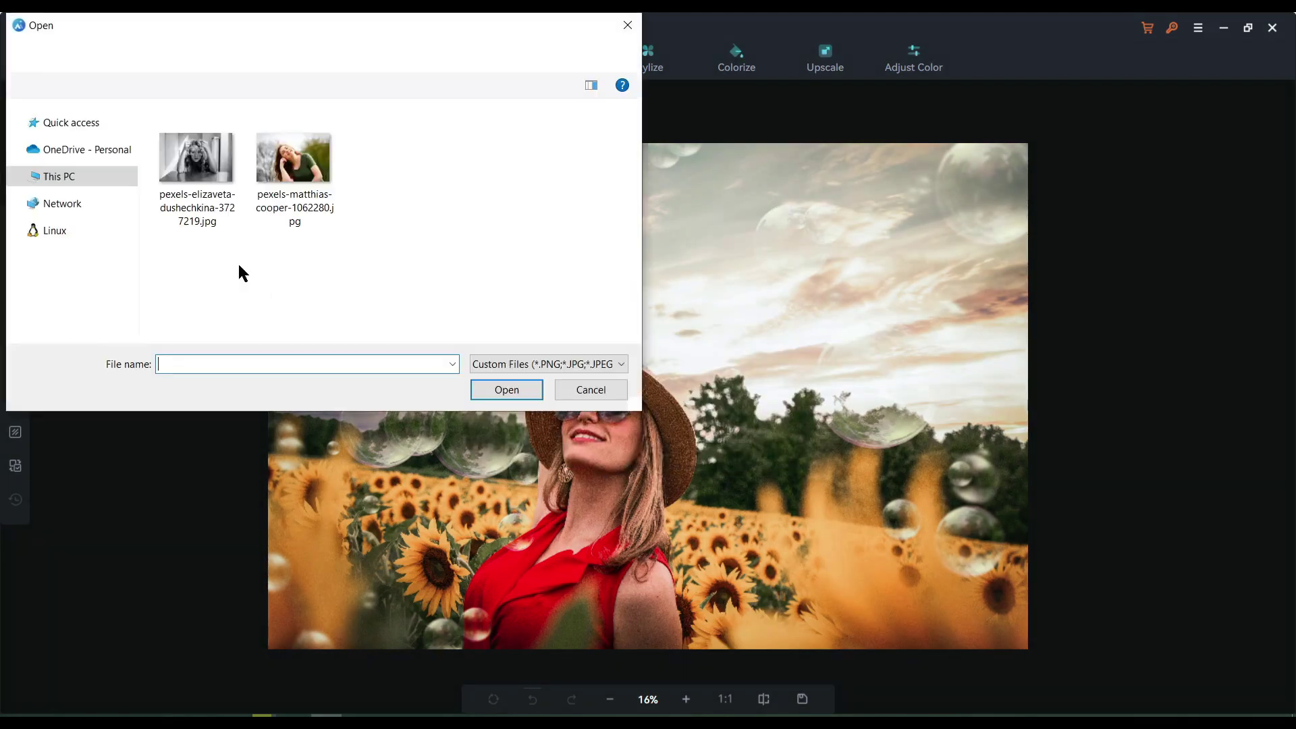
key(Escape)
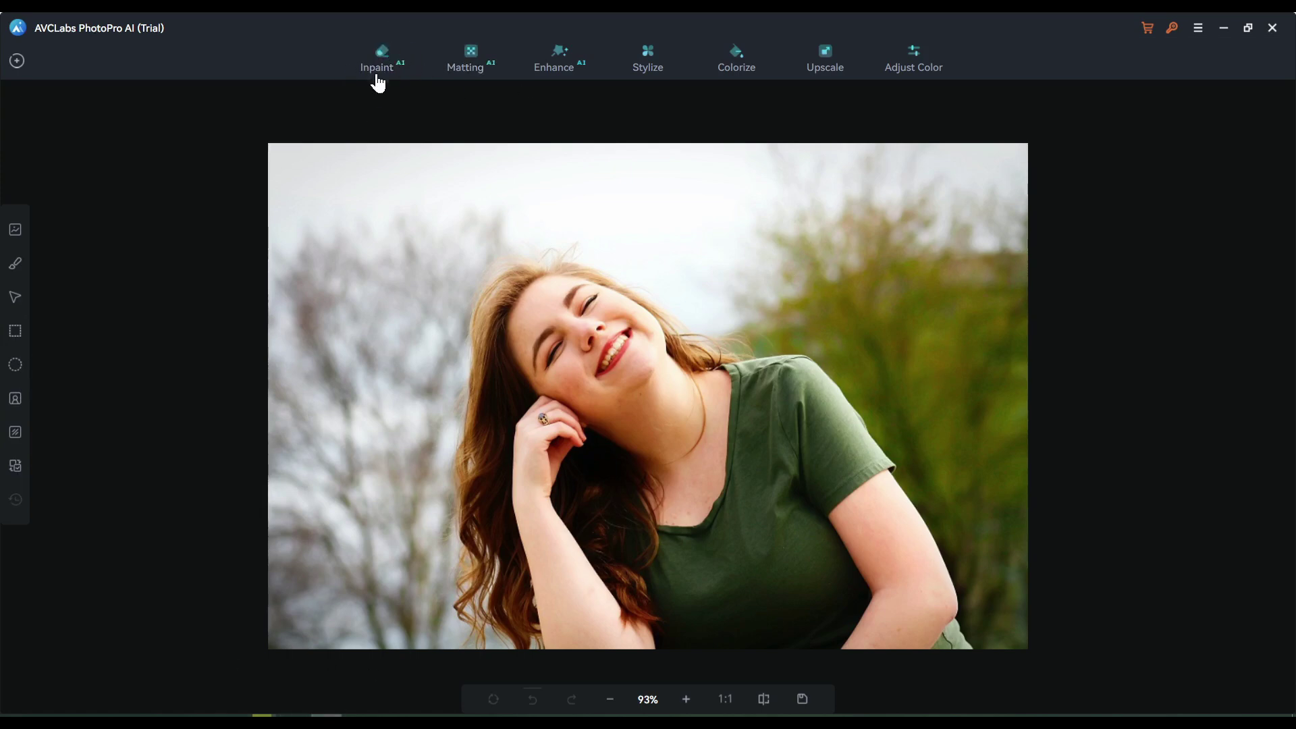
click(15, 263)
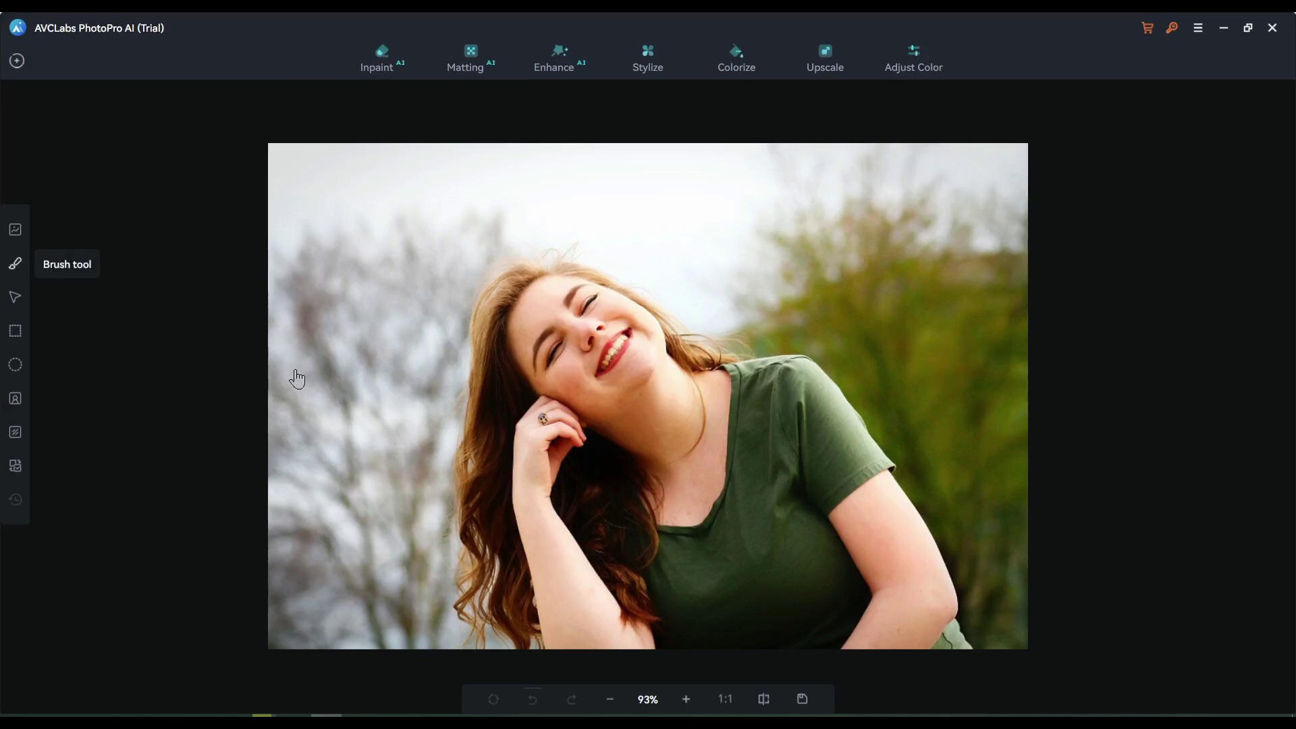
drag(474, 565, 473, 641)
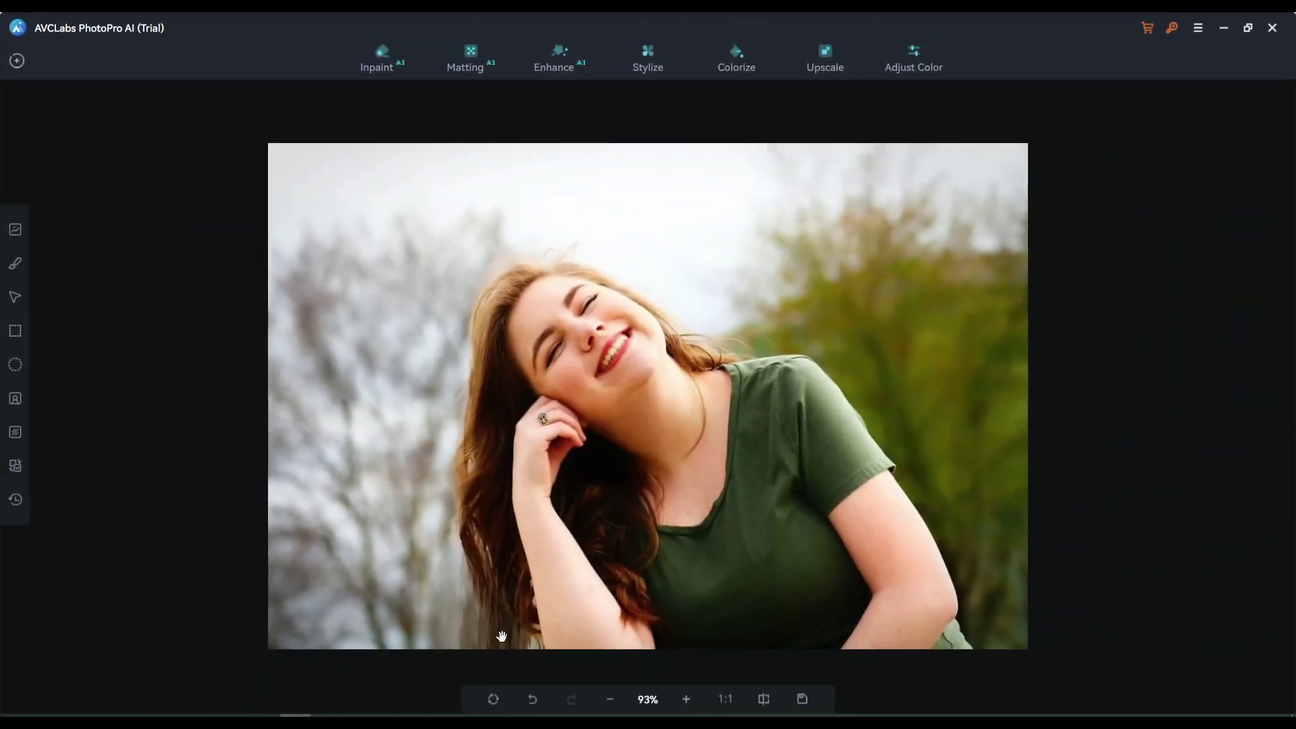
click(468, 60)
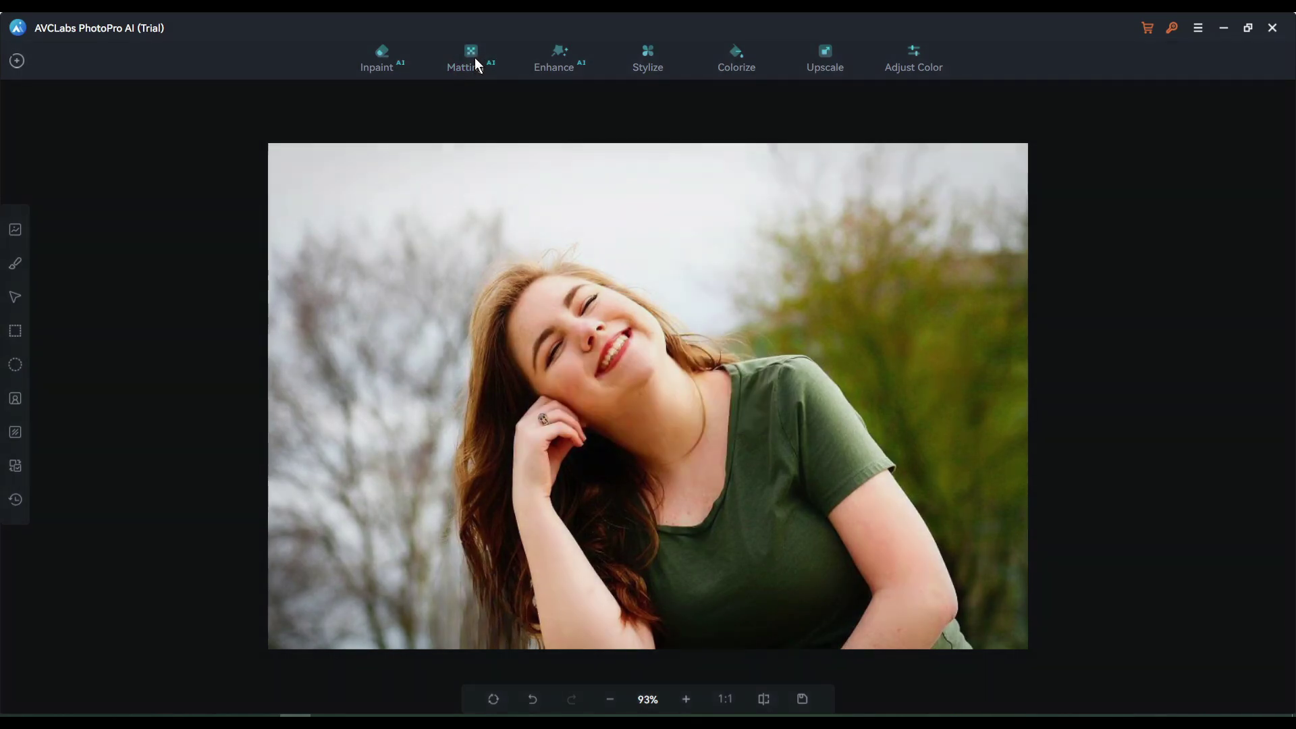
- Paint a mask covering the woman's whole face
click(15, 263)
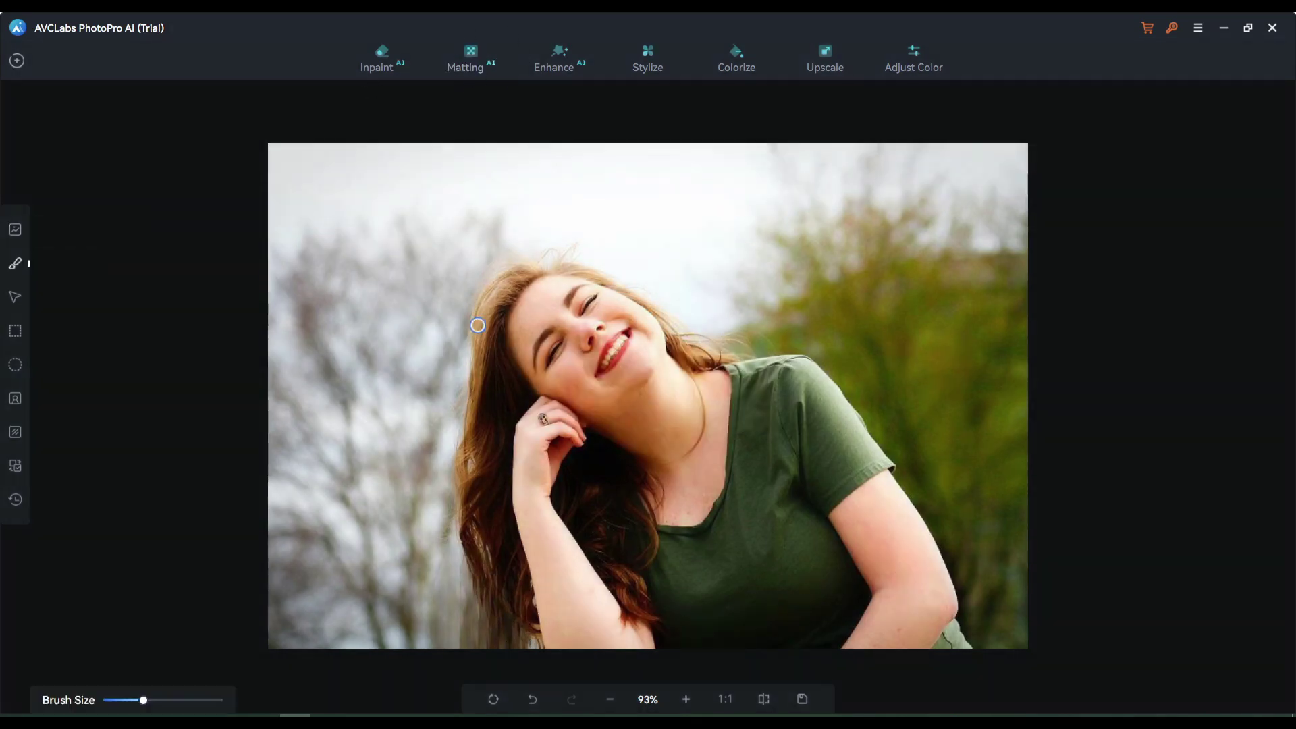
mouse_move(532, 292)
mouse_down()
mouse_move(567, 403)
mouse_move(573, 290)
mouse_move(626, 324)
mouse_move(629, 344)
mouse_up()
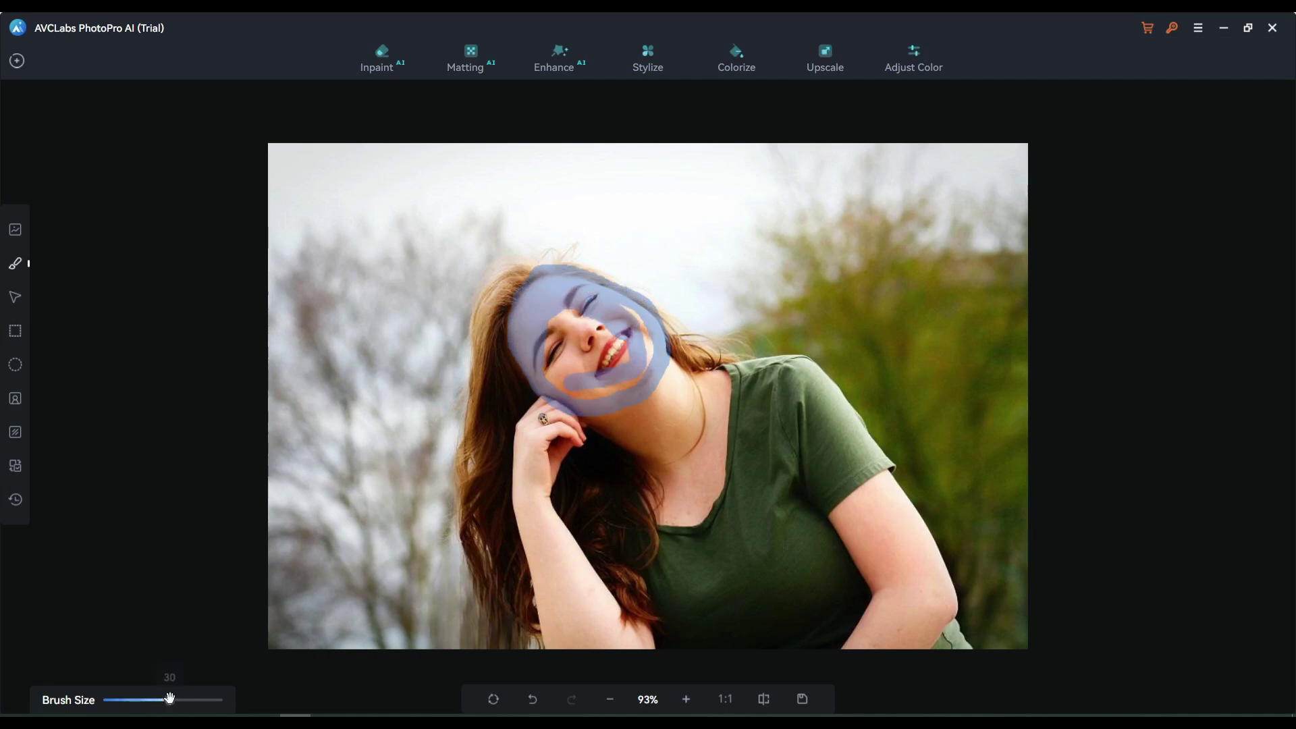
drag(143, 699, 170, 700)
mouse_move(628, 335)
mouse_down()
mouse_move(567, 345)
mouse_move(622, 359)
mouse_up()
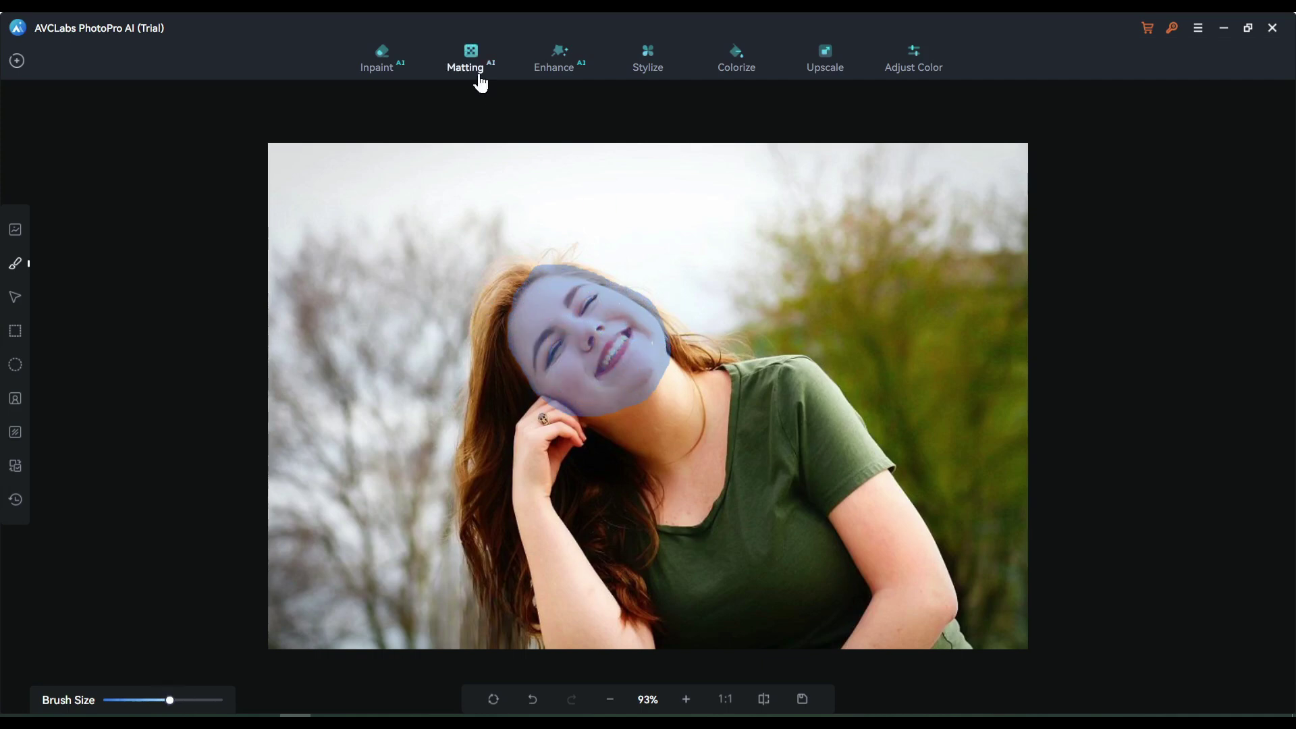
- Matte out the face, preview Green, Blue and White backgrounds, then deselect the mask
click(466, 60)
click(1201, 652)
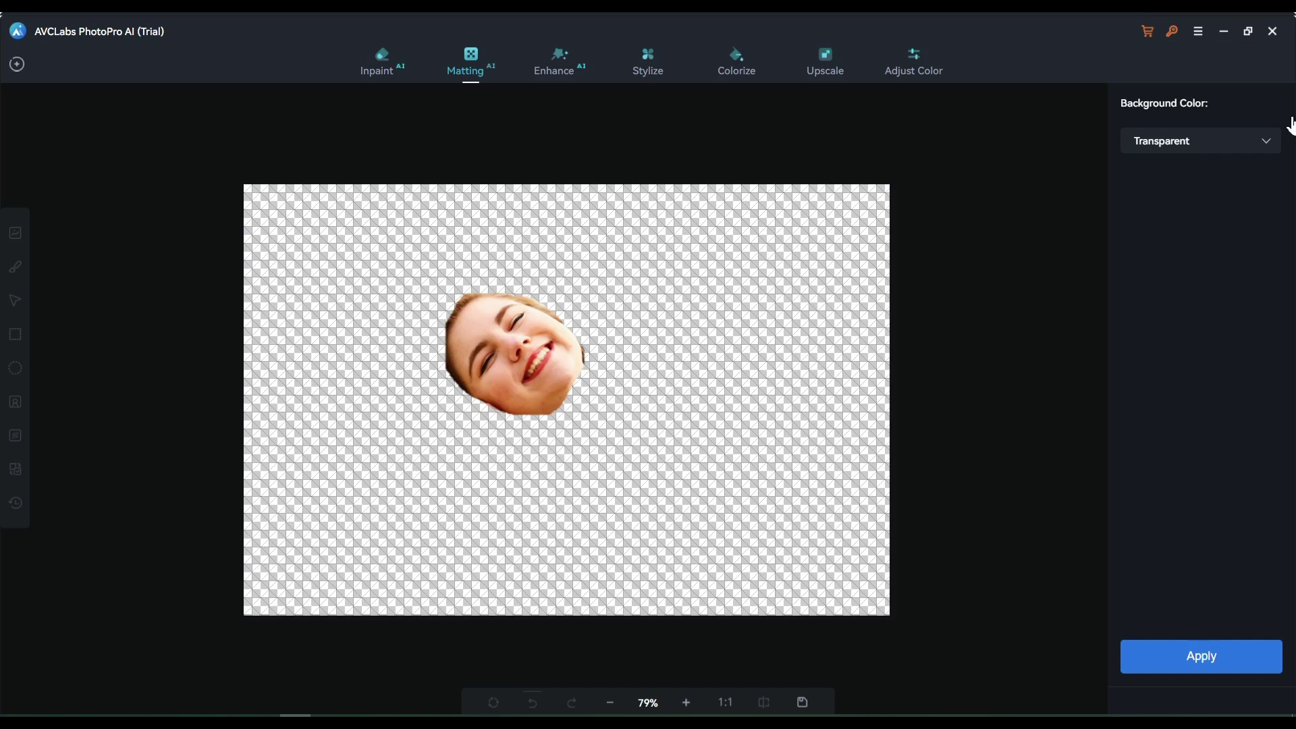
click(1236, 138)
click(1214, 200)
click(1200, 141)
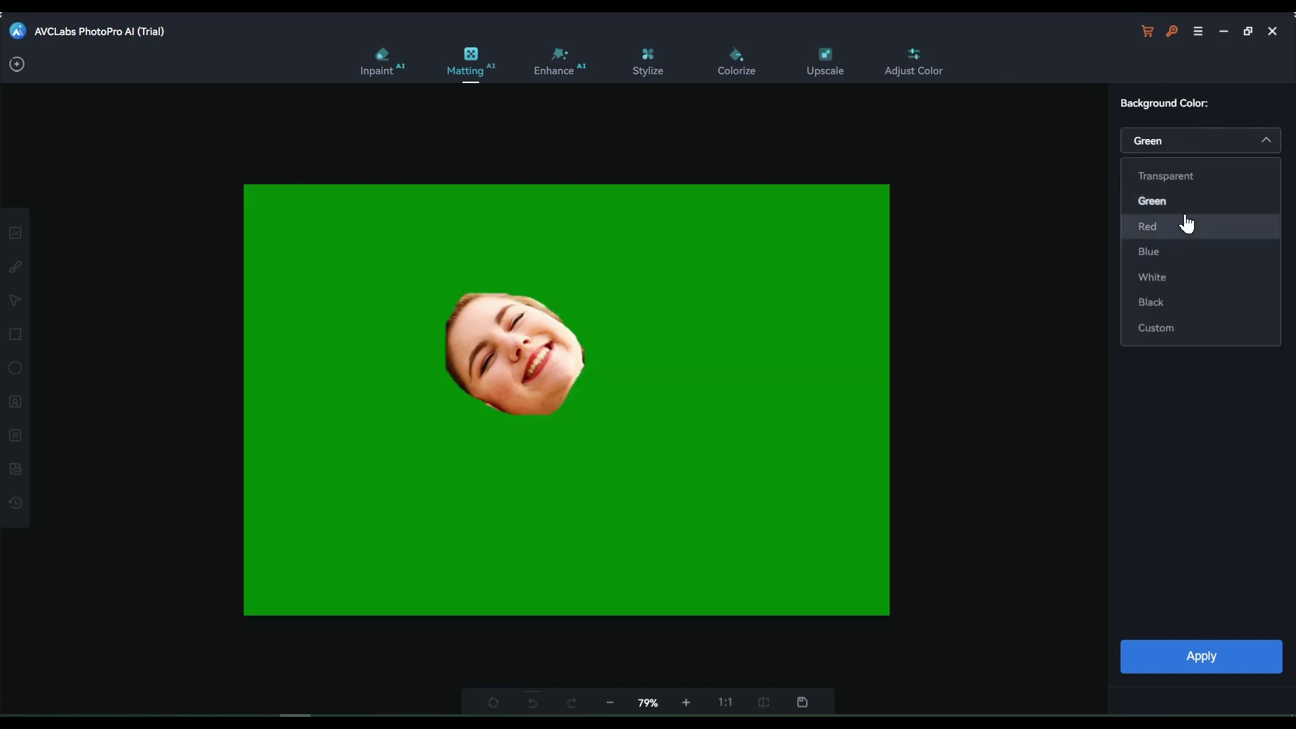
click(1189, 251)
click(1201, 141)
click(1174, 276)
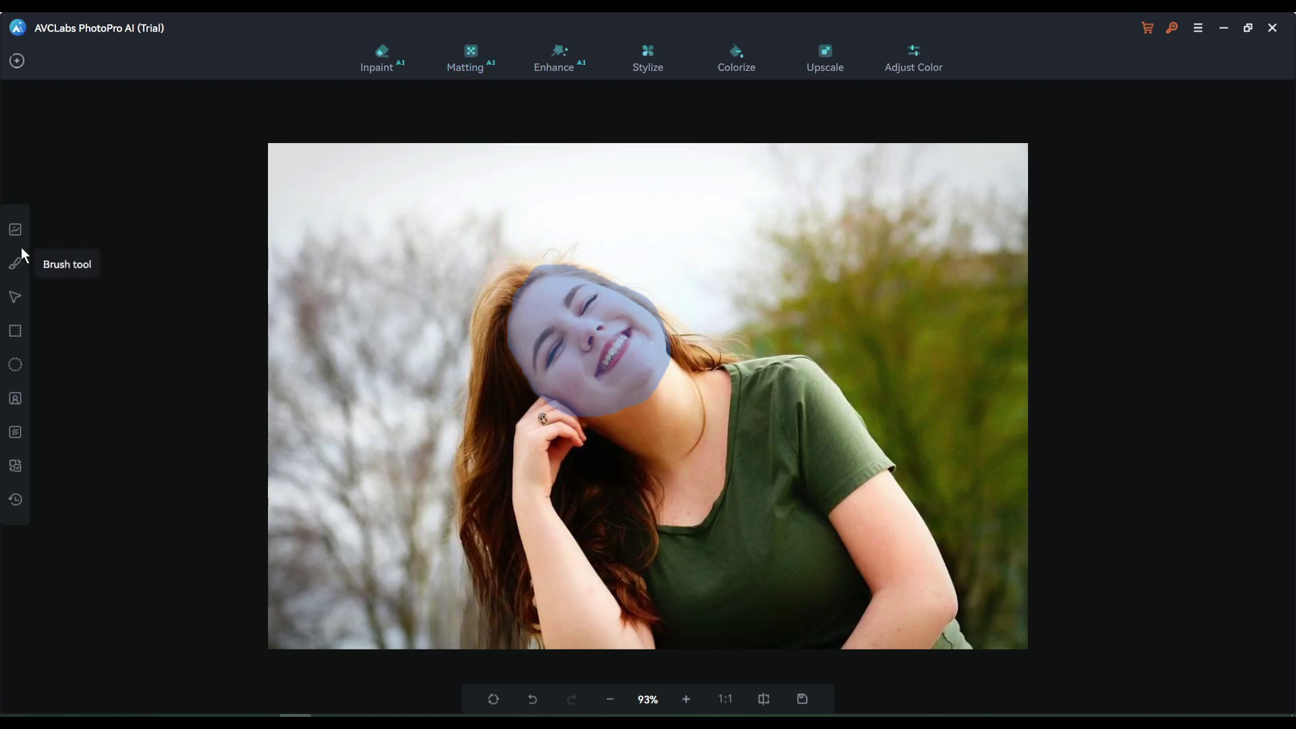
click(16, 232)
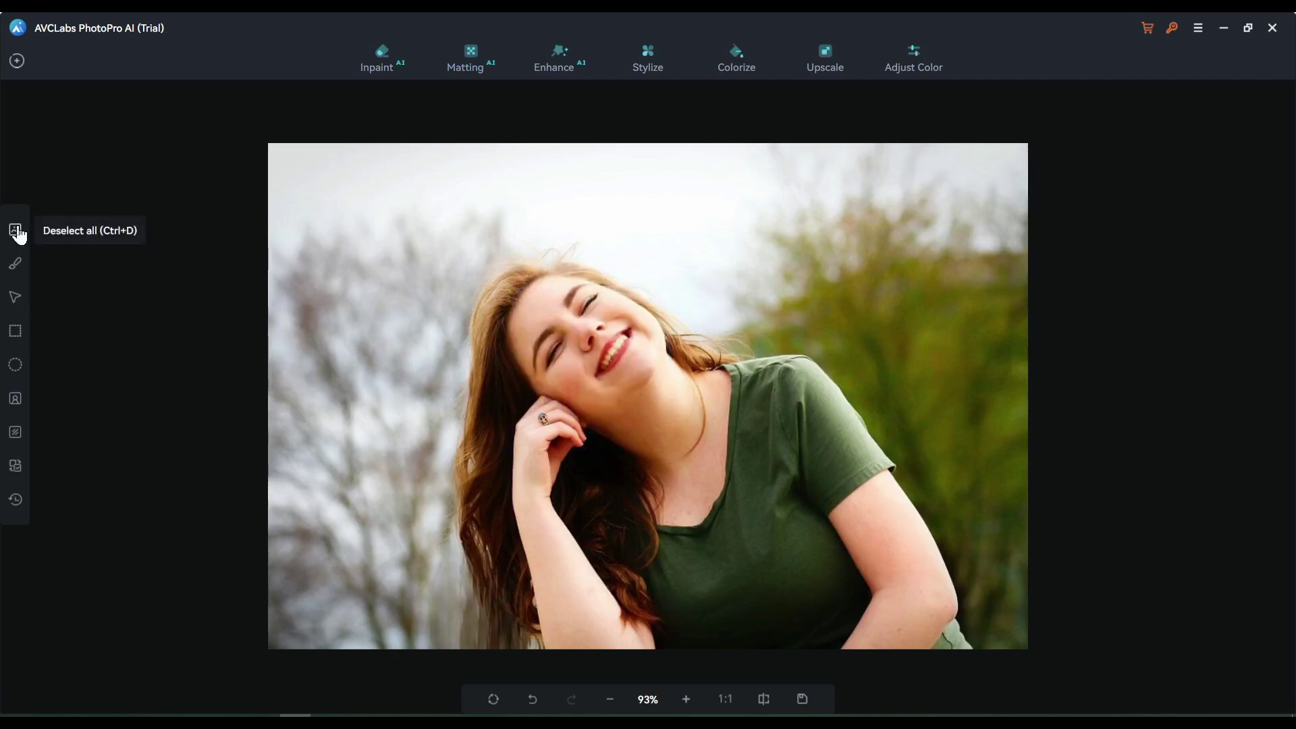
- Enhance the portrait with the High Definition model and Face Enhancement
click(559, 57)
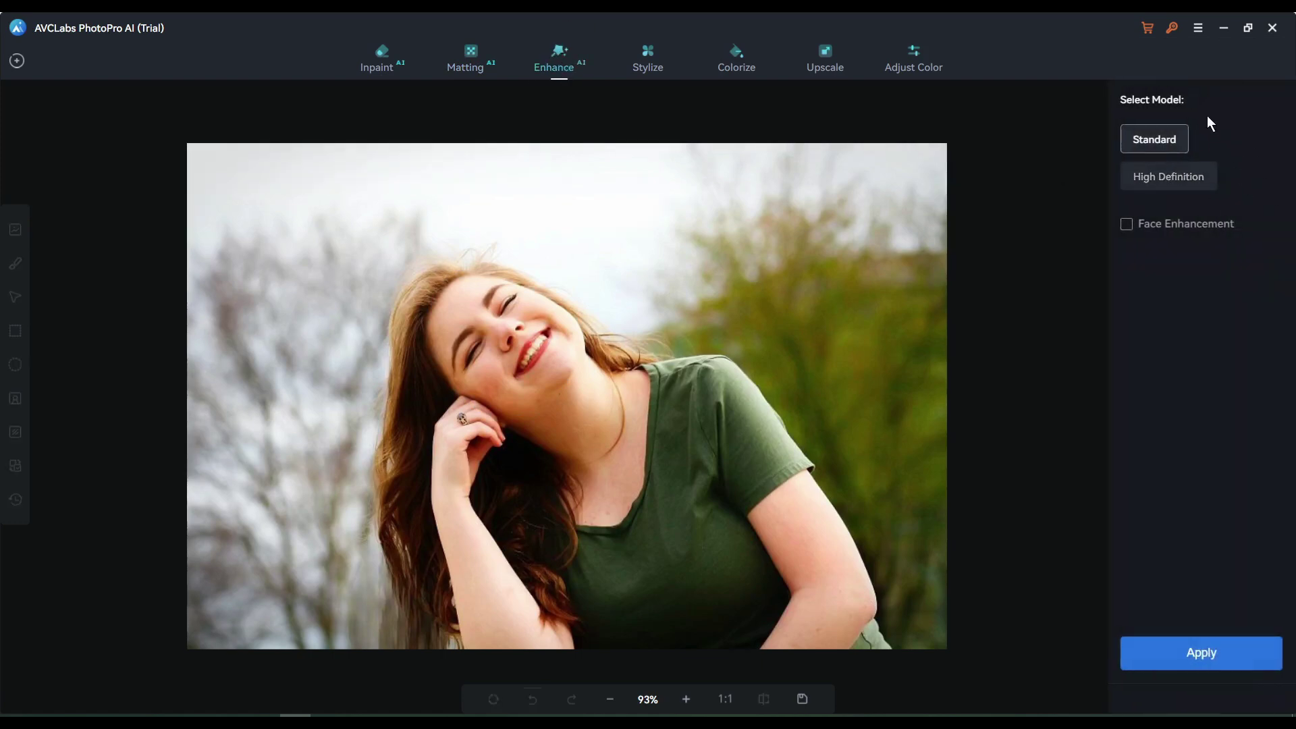
click(1180, 181)
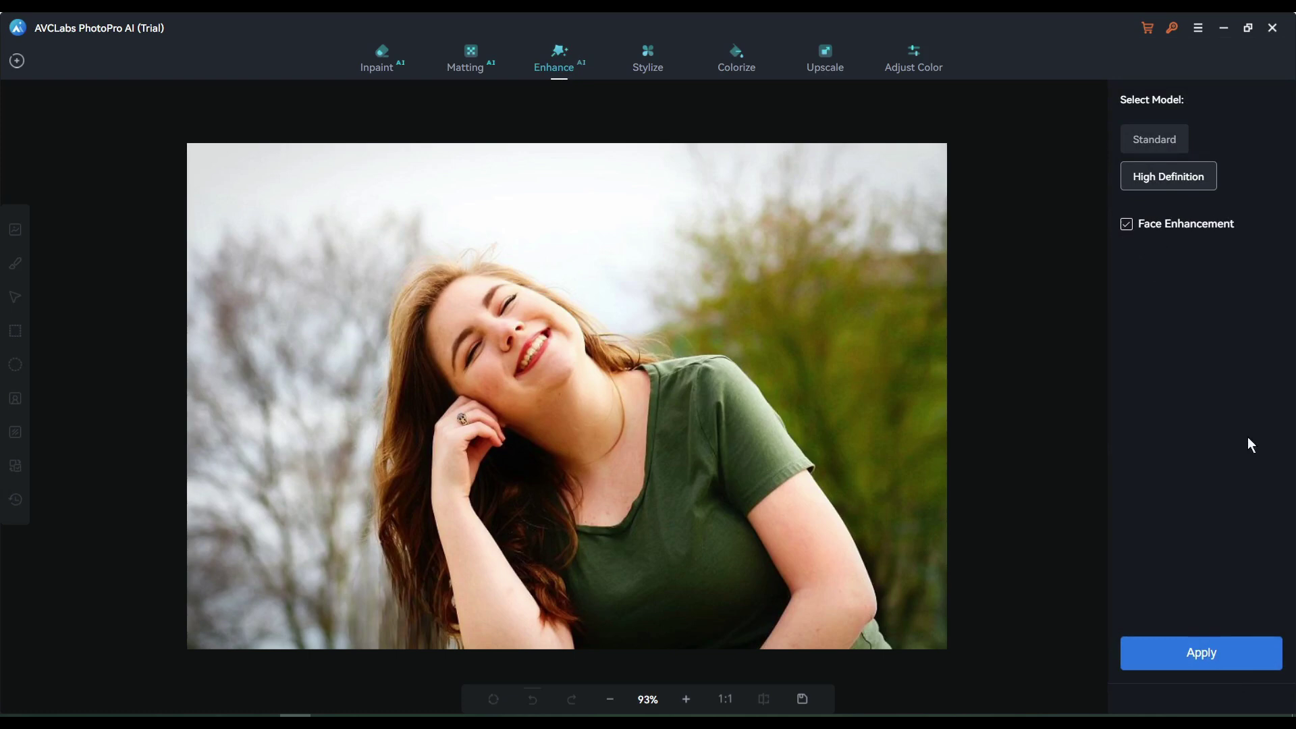
click(1241, 652)
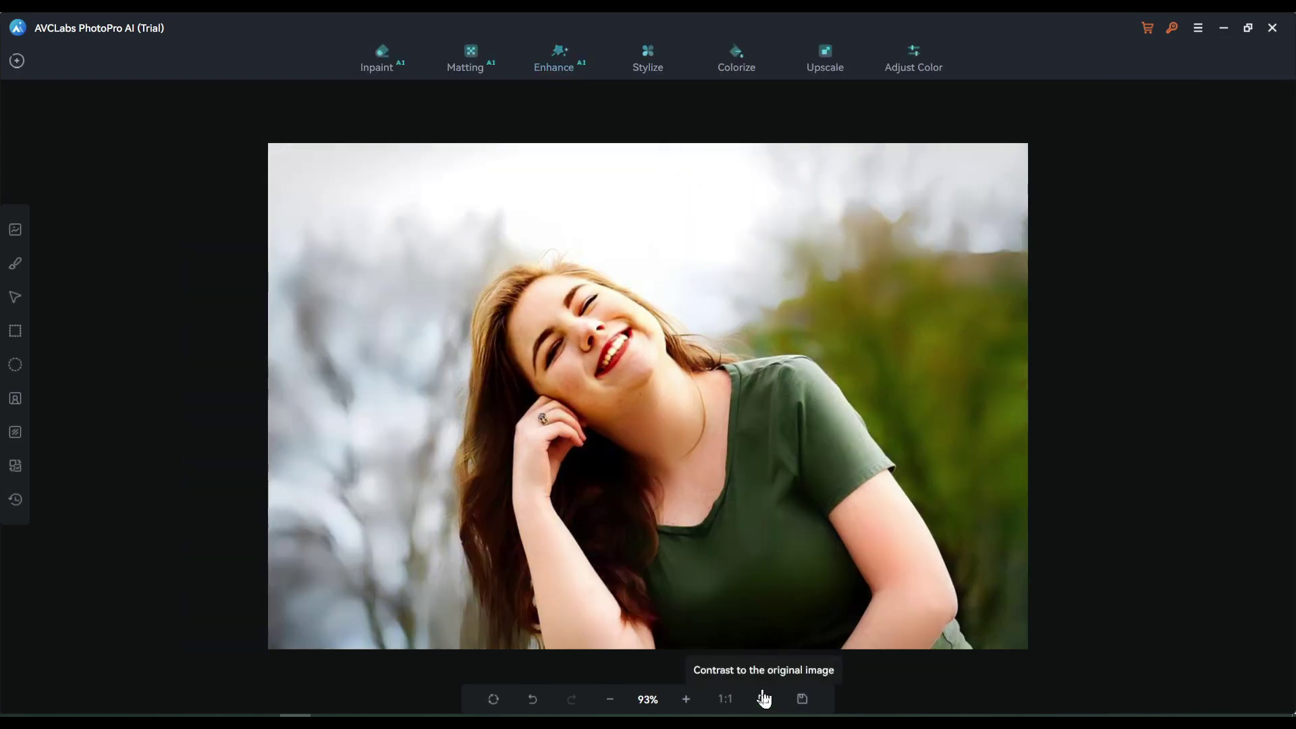
- Compare the enhanced portrait with the original by sweeping the before/after split
click(763, 699)
drag(648, 397, 490, 397)
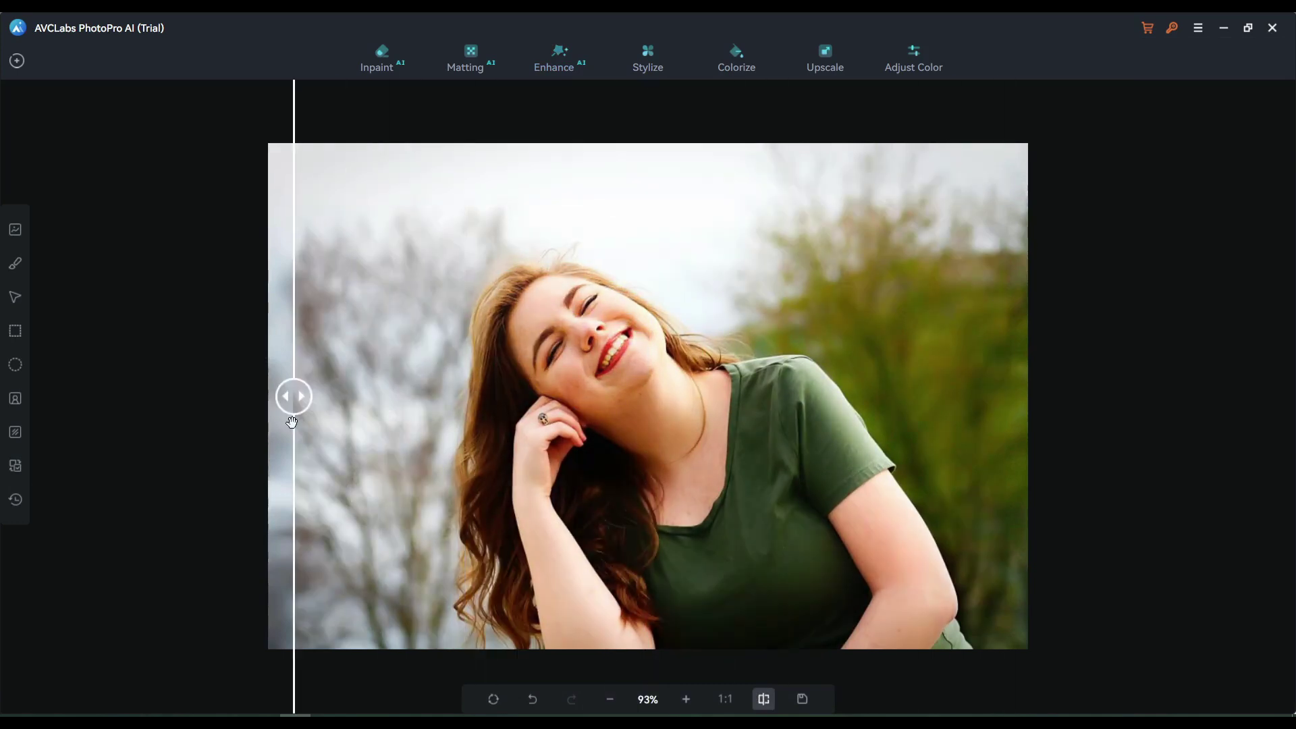
mouse_move(504, 440)
mouse_down()
mouse_move(402, 446)
mouse_move(376, 405)
mouse_up()
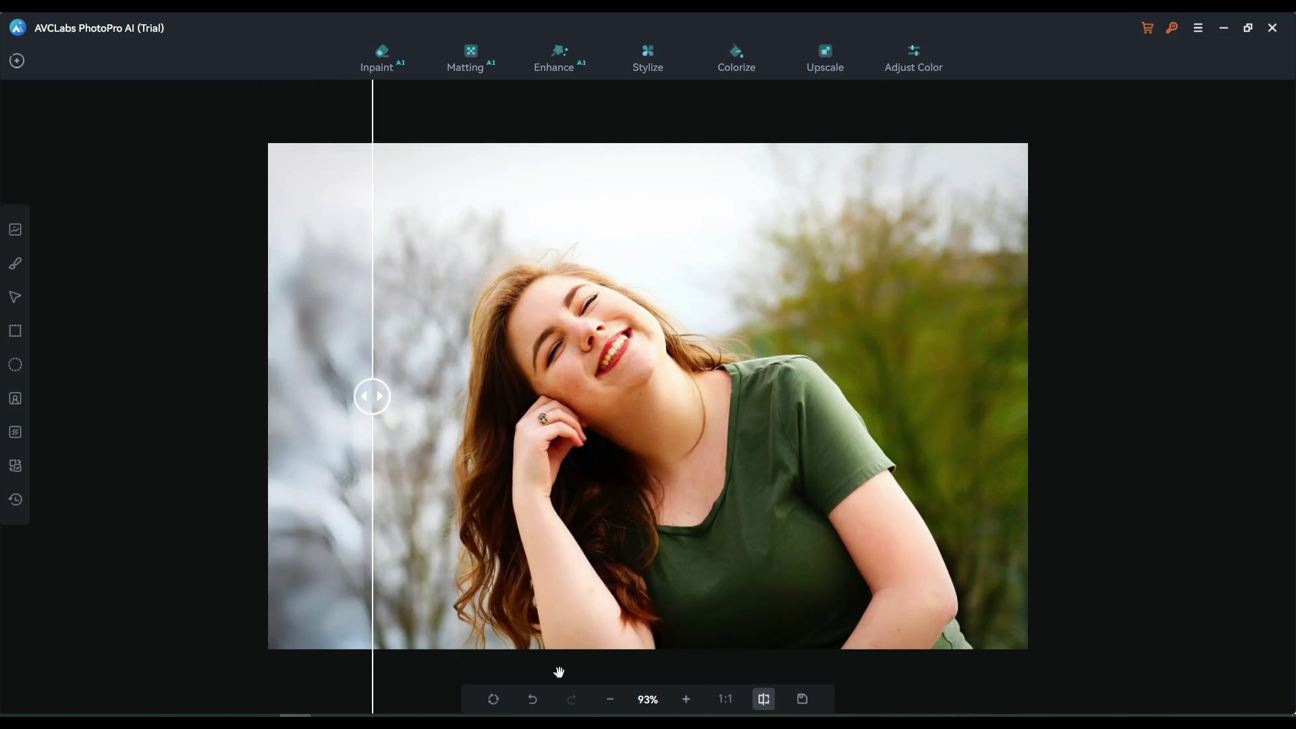
click(764, 698)
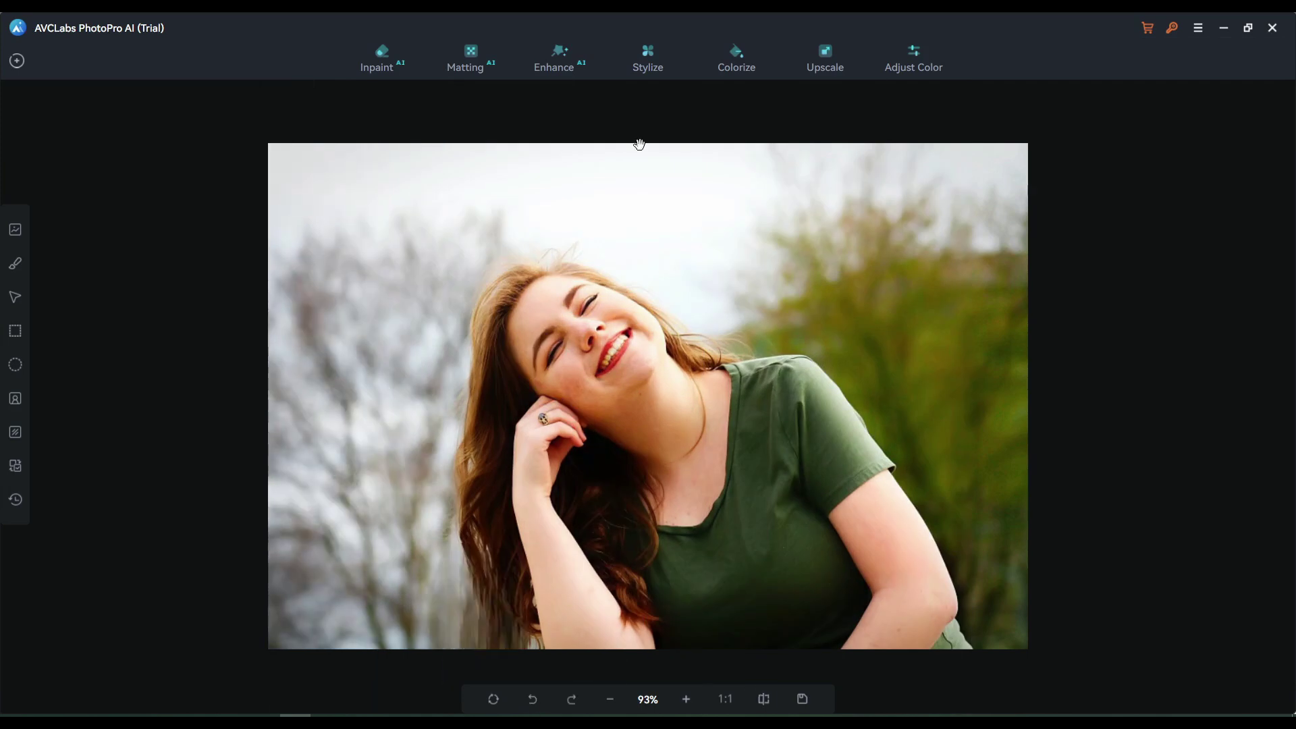
- Apply the stonewall style from the Stylize list to the portrait, then bring up Colorize
click(648, 66)
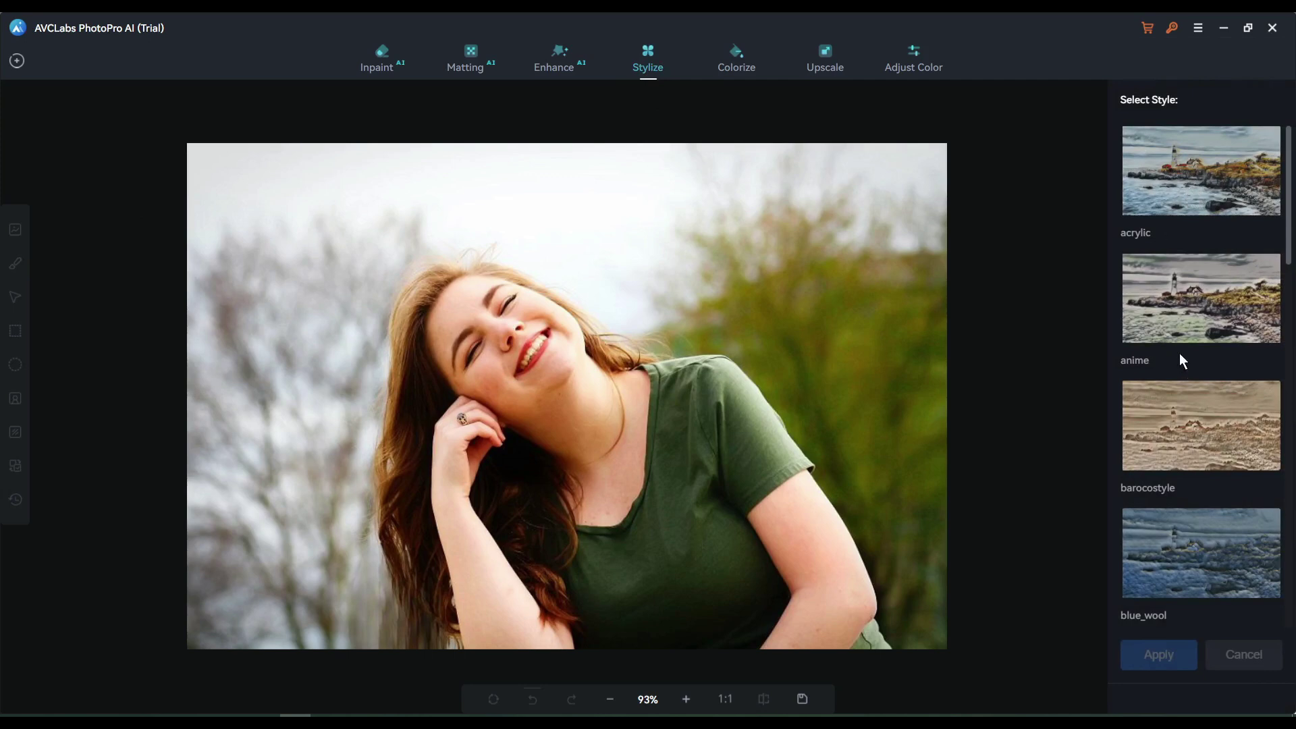
scroll(1180, 353, down, 2)
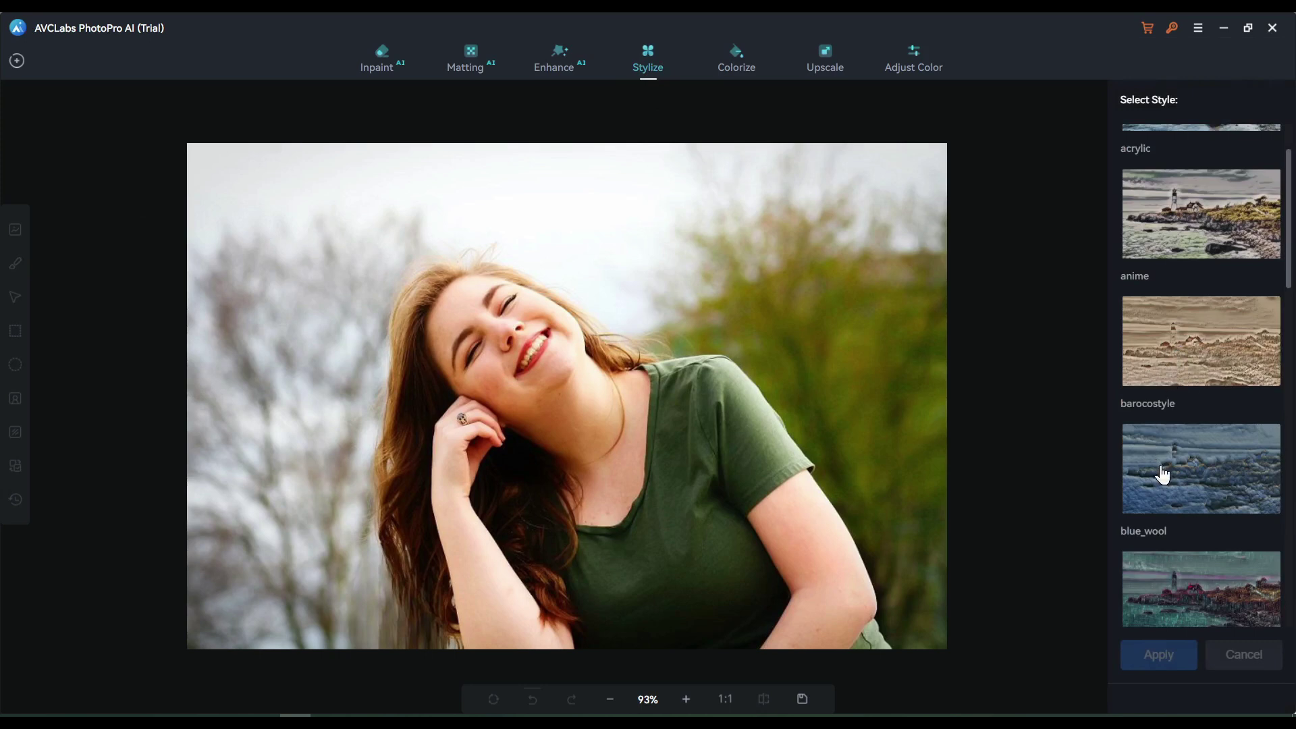
scroll(1162, 474, down, 2)
scroll(1162, 467, down, 2)
scroll(1160, 461, down, 2)
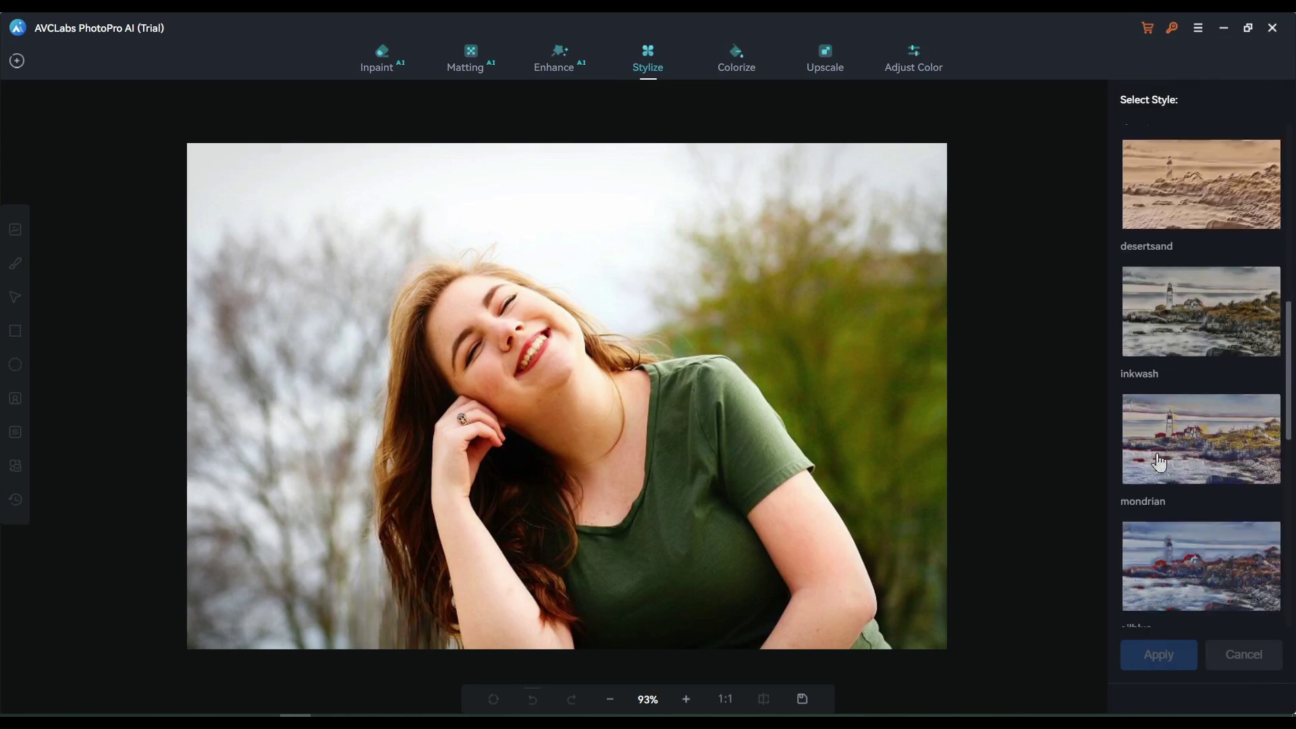
scroll(1161, 461, down, 2)
scroll(1160, 461, down, 2)
click(1186, 481)
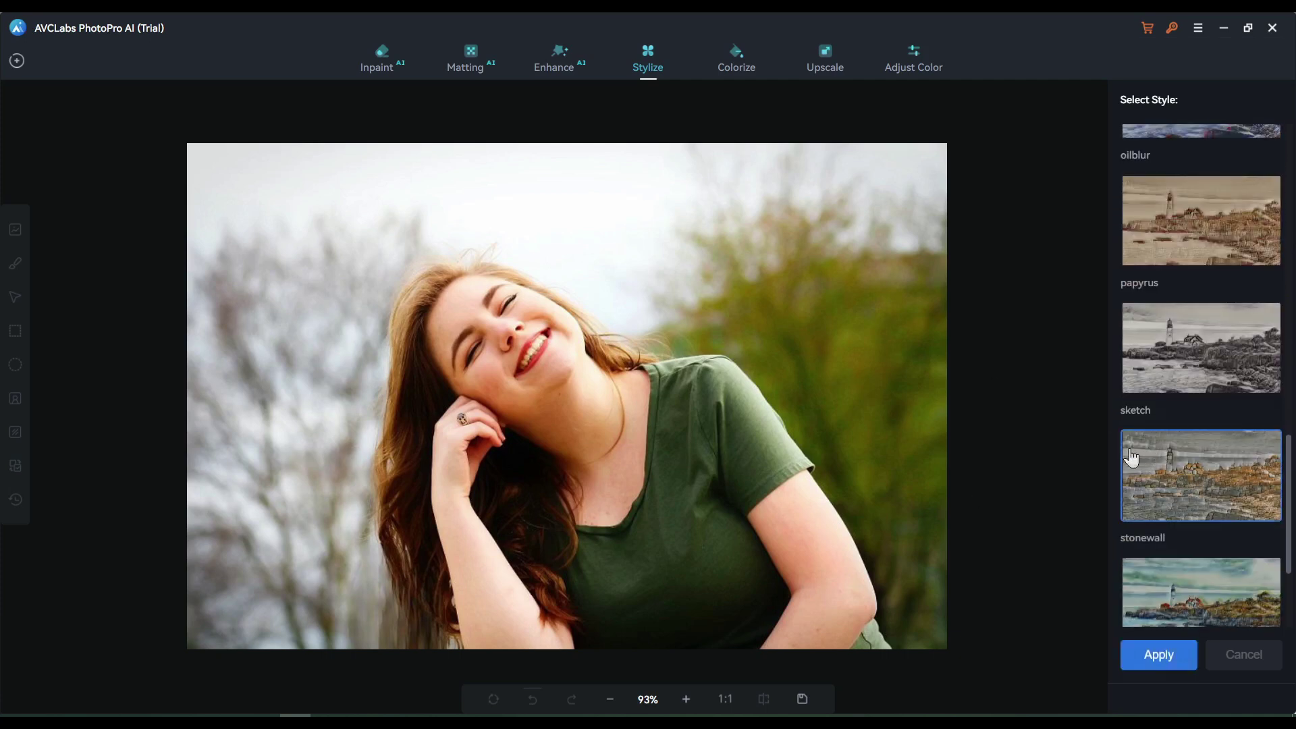
click(1154, 653)
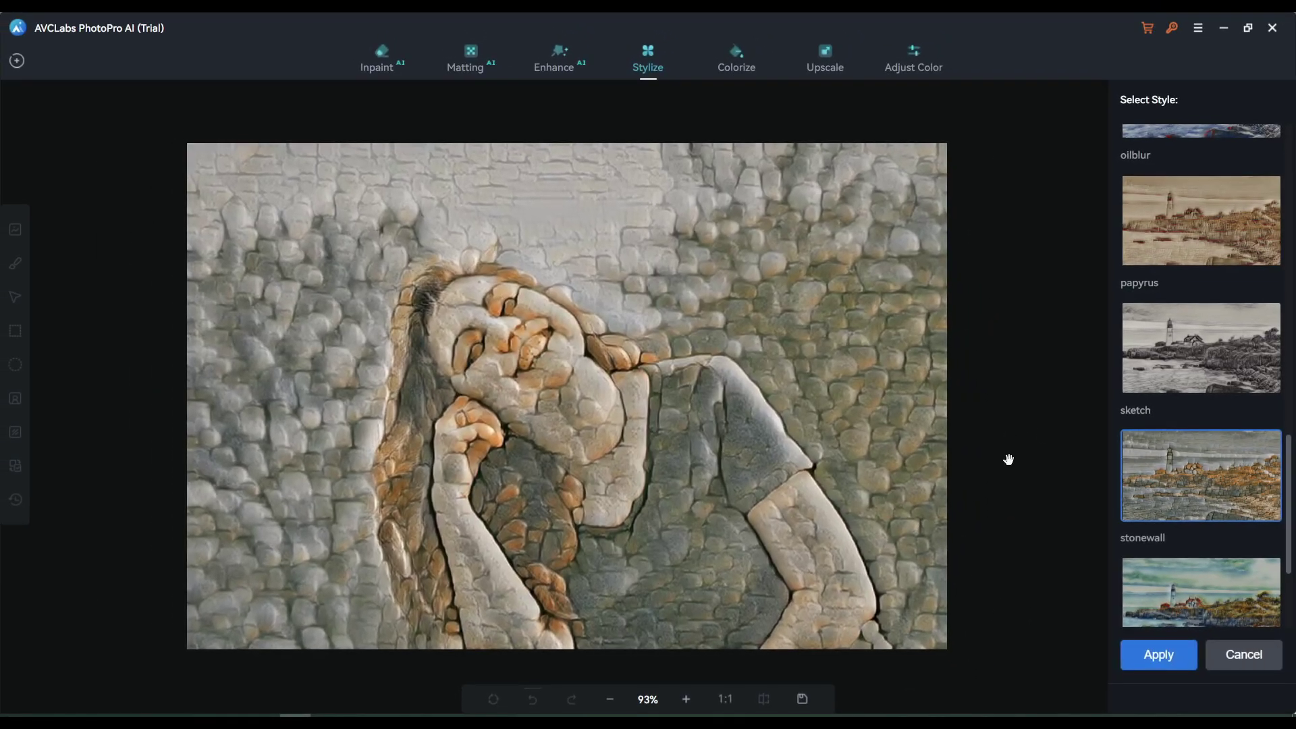
scroll(1153, 545, down, 2)
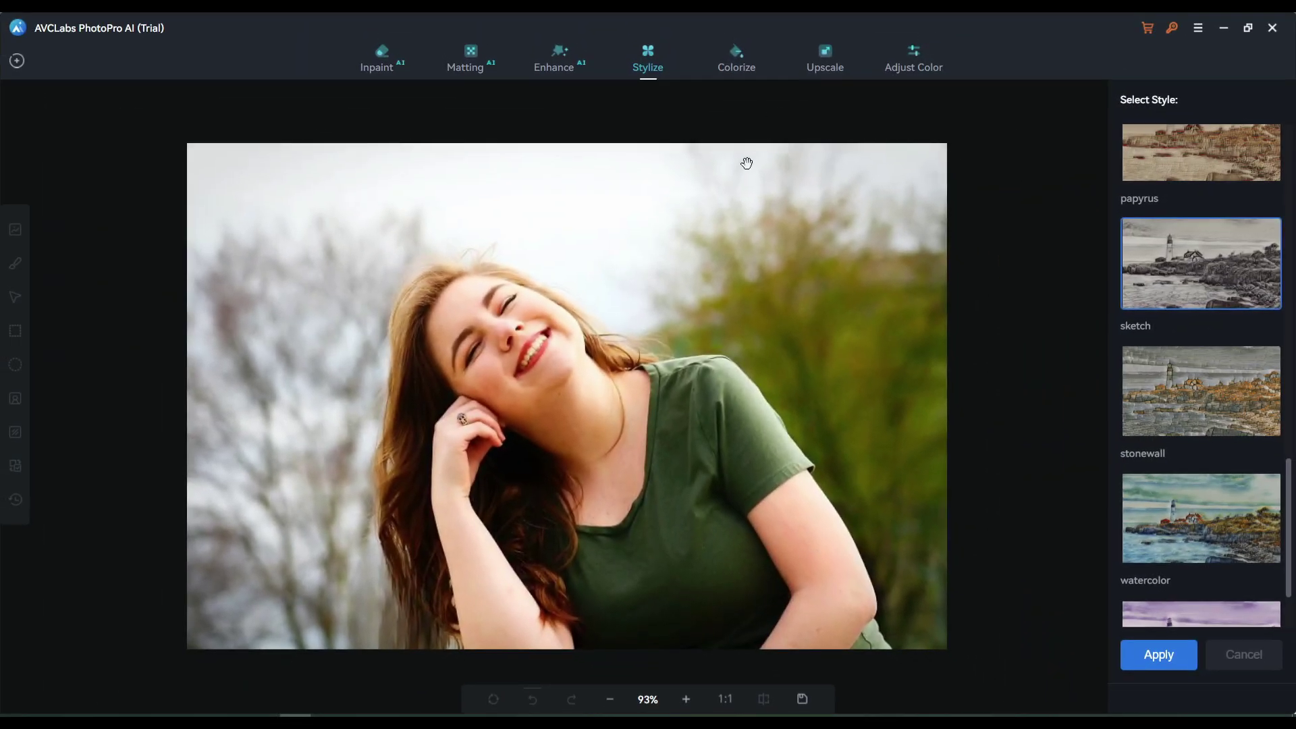
click(737, 57)
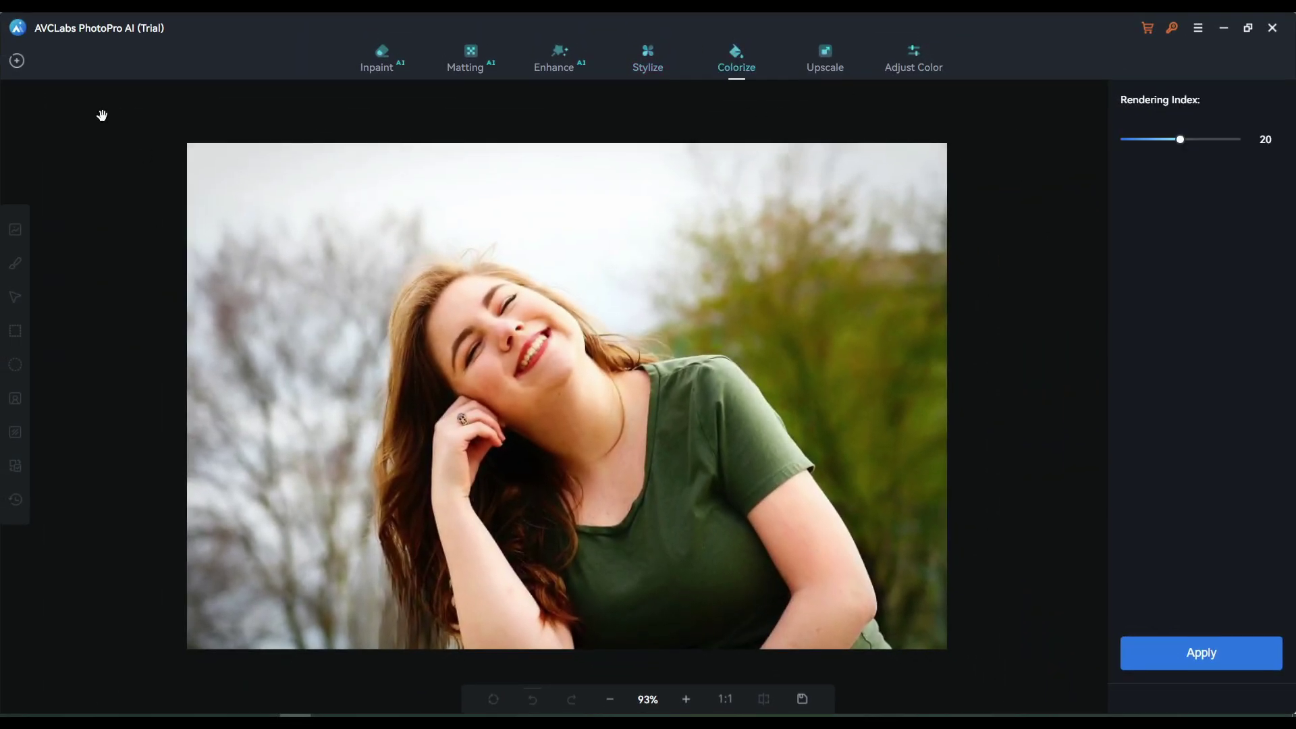
- Load the black-and-white pexels-elizaveta wine-glass photo without saving the current edit
click(17, 61)
click(763, 436)
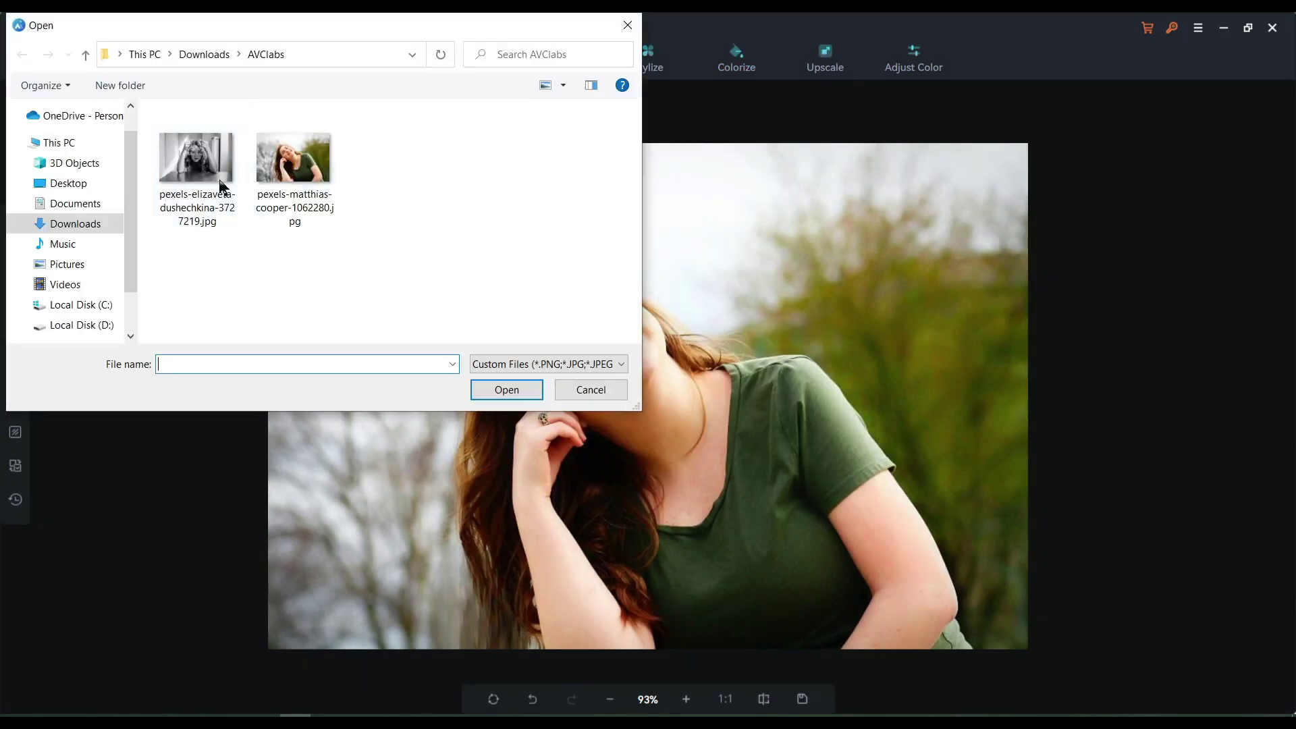
double_click(196, 162)
- Colorize the photo at Rendering Index 25 and compare it with the original
click(736, 58)
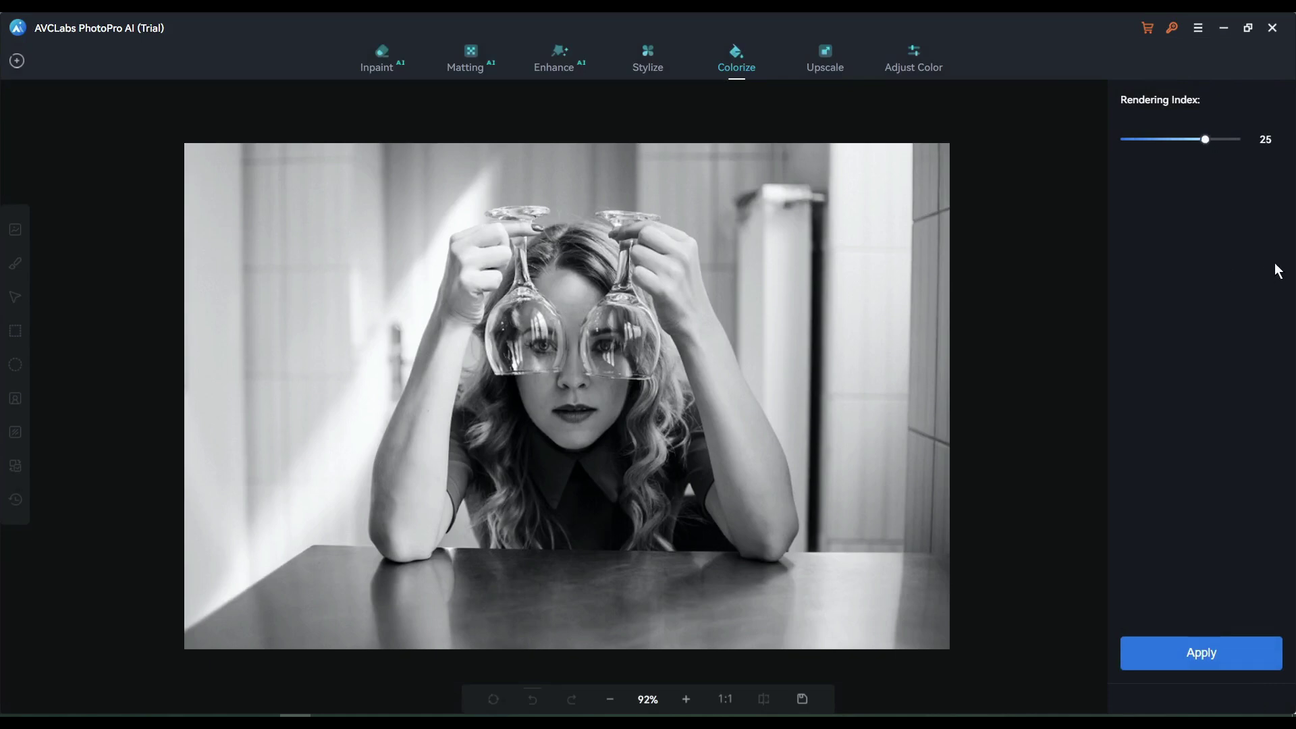
click(1202, 652)
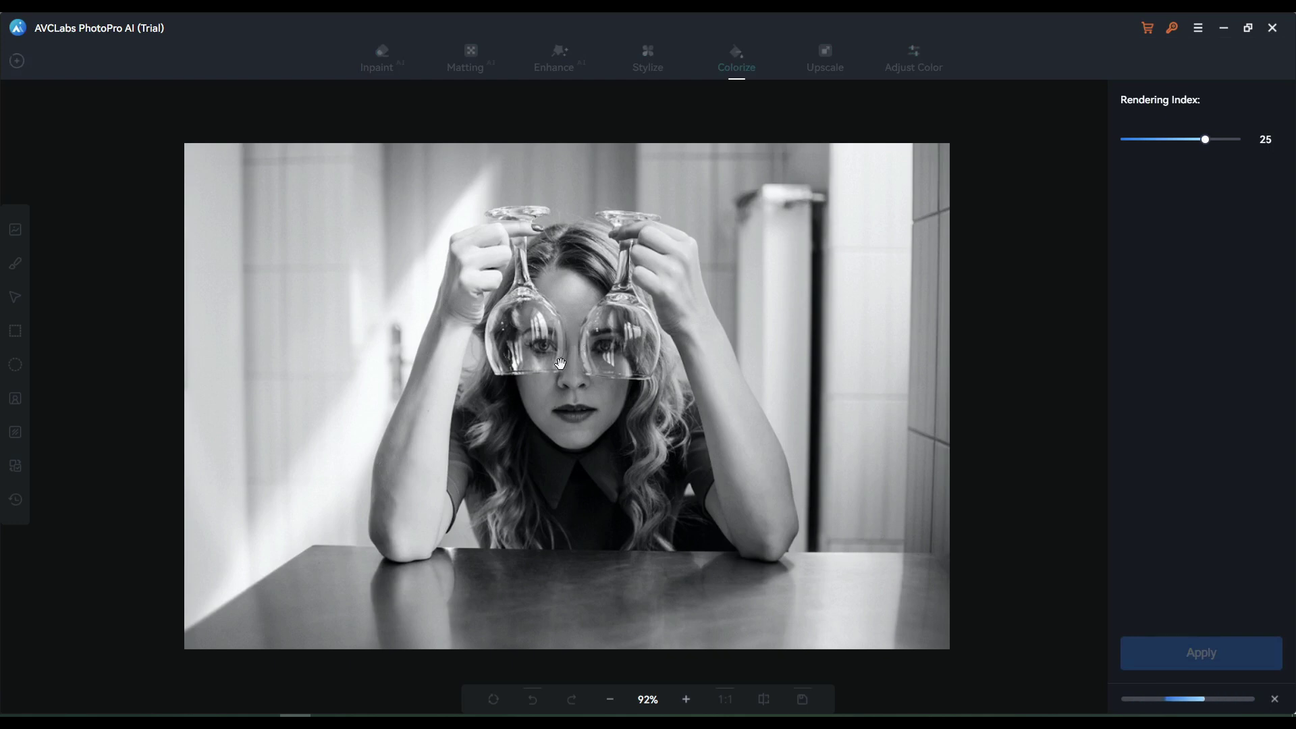
click(768, 698)
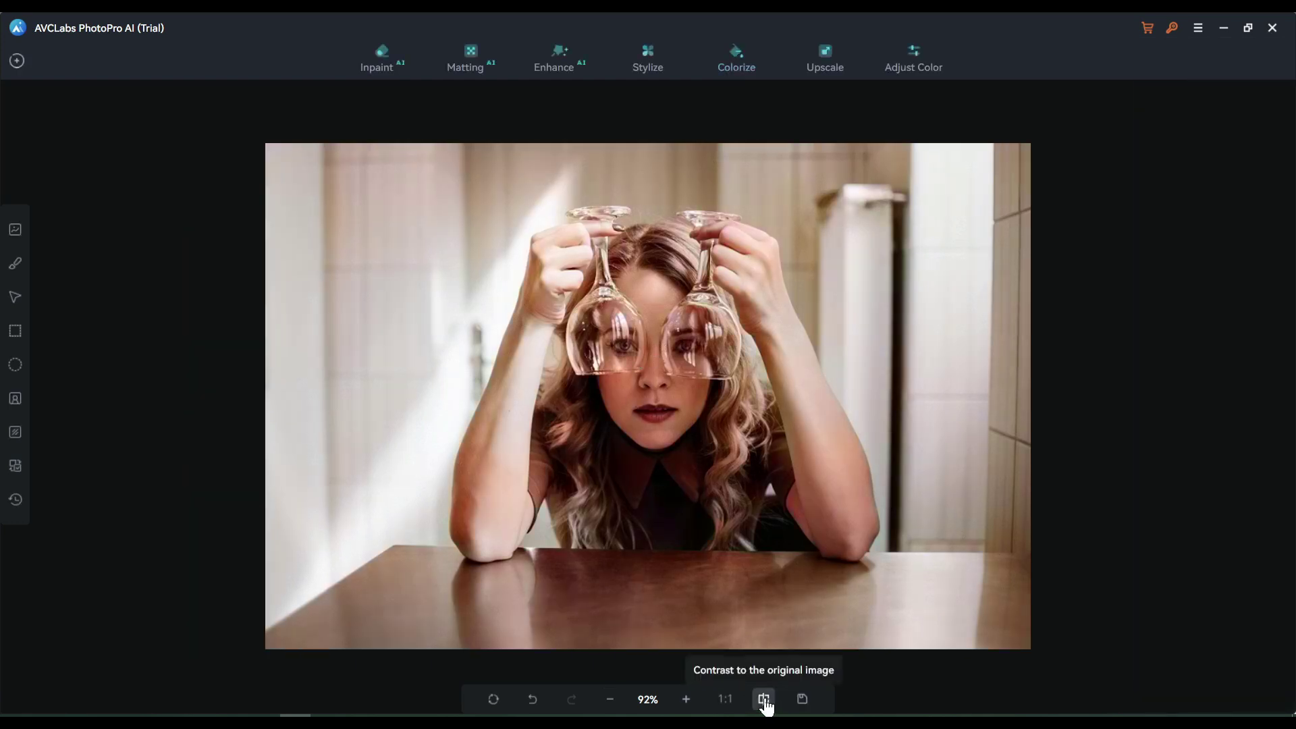
mouse_move(649, 394)
mouse_down()
mouse_move(288, 395)
mouse_move(1049, 396)
mouse_move(629, 396)
mouse_up()
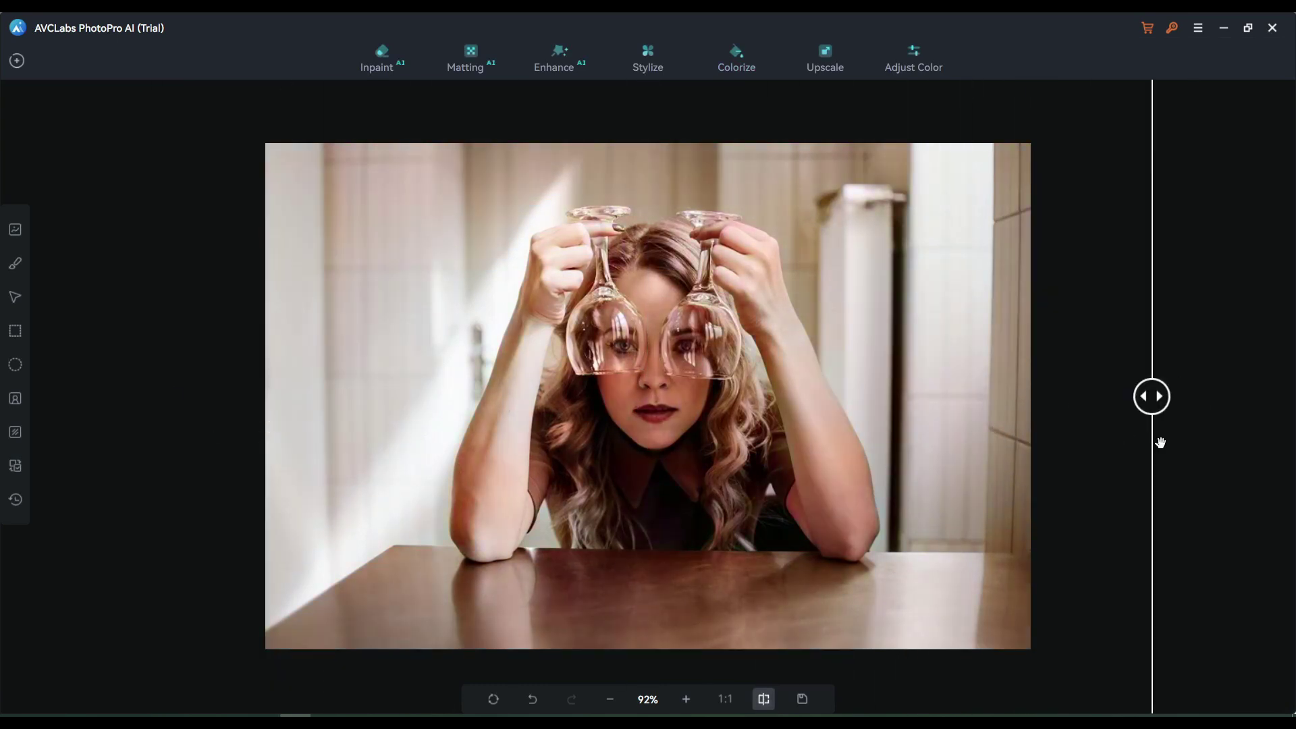
click(764, 699)
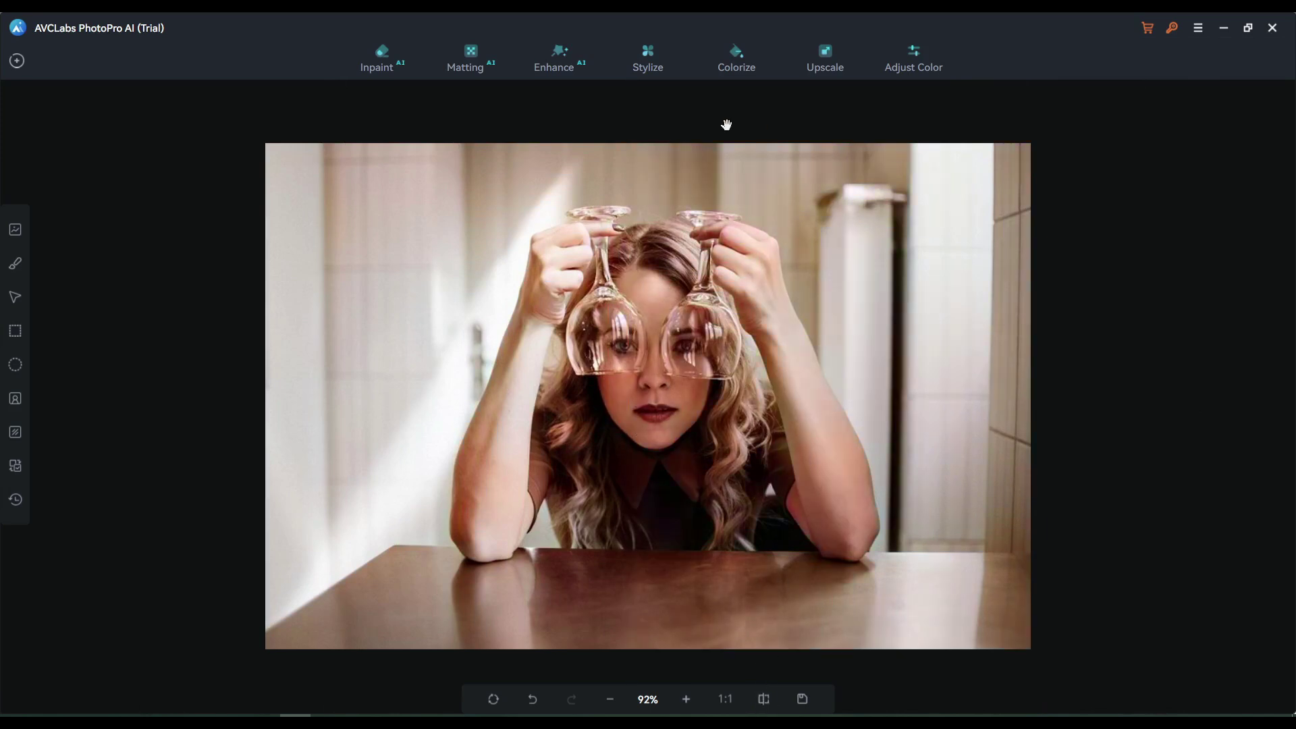
- Upscale the wine-glass photo at 4X magnification
click(824, 59)
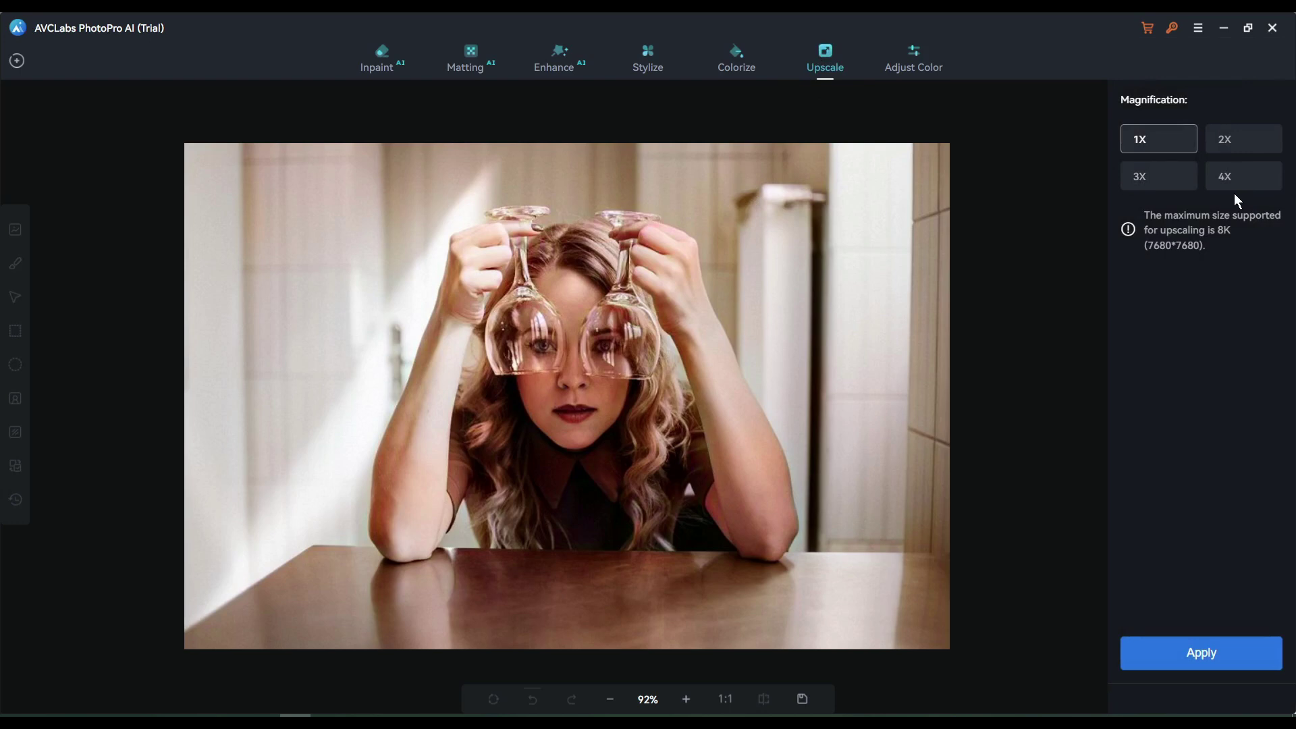
click(1244, 141)
click(1160, 180)
click(1243, 177)
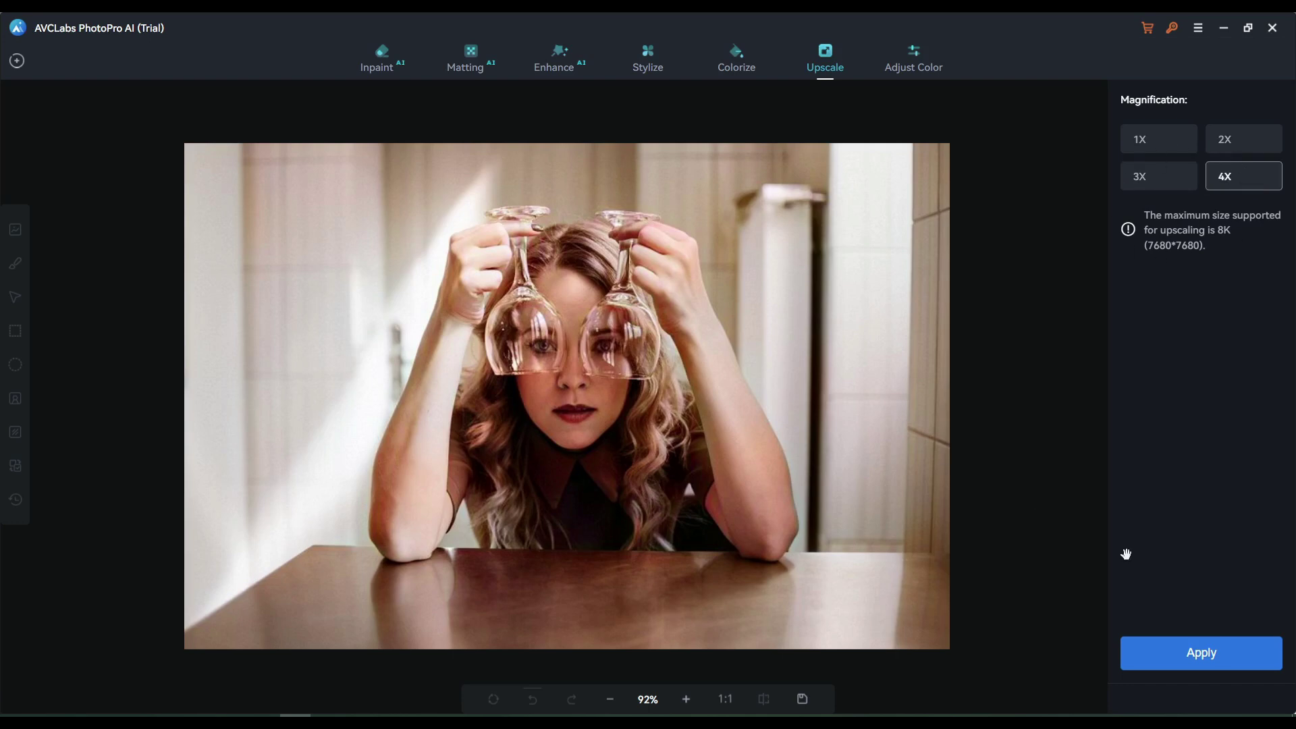
click(1195, 656)
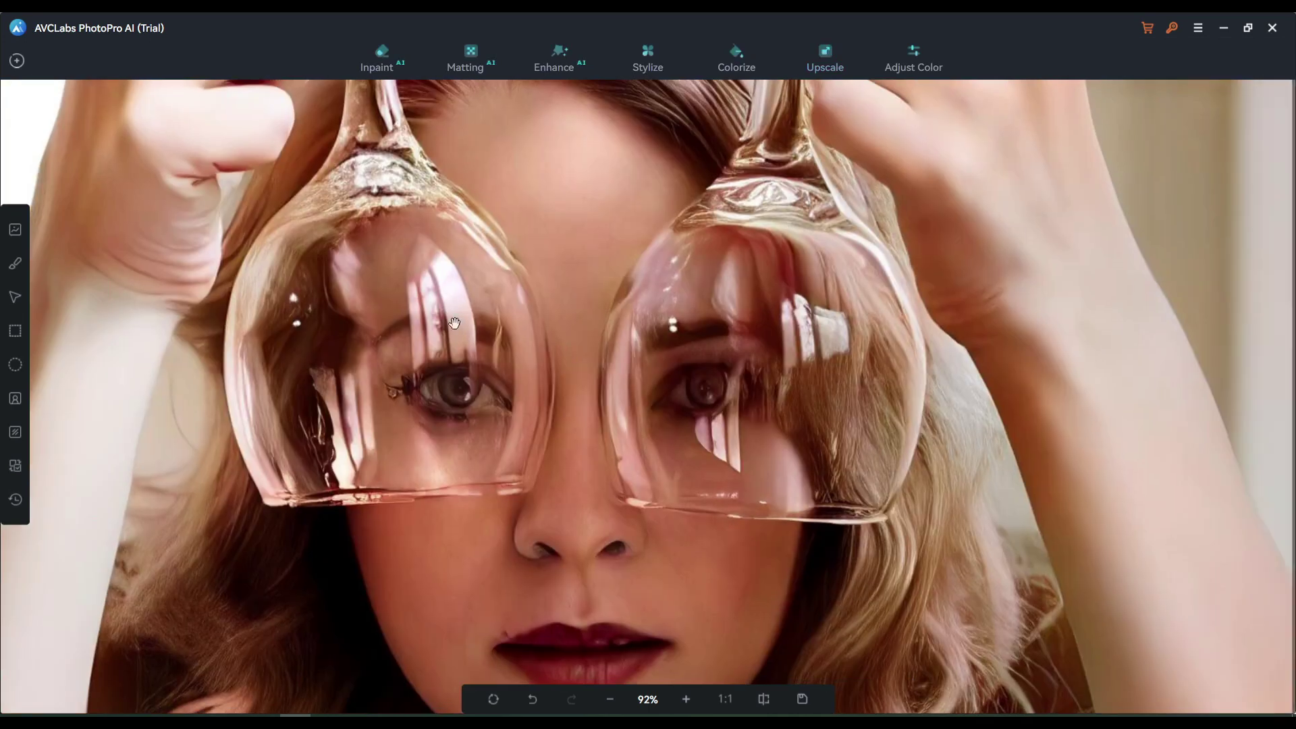
- Inspect the upscaled eyes, glasses, lips and chin against the original, then zoom out
drag(680, 413, 629, 446)
click(764, 699)
click(764, 699)
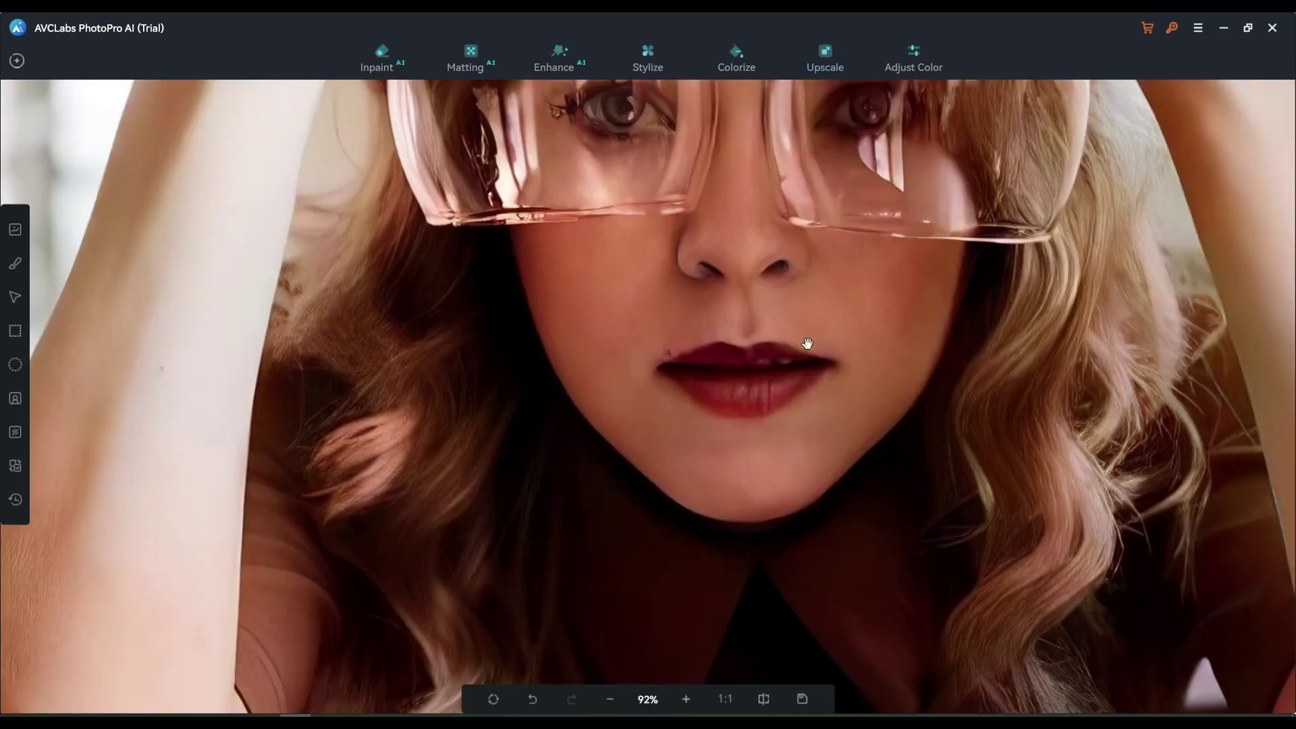
drag(710, 405, 708, 202)
drag(507, 304, 810, 507)
click(611, 698)
scroll(624, 547, down, 5)
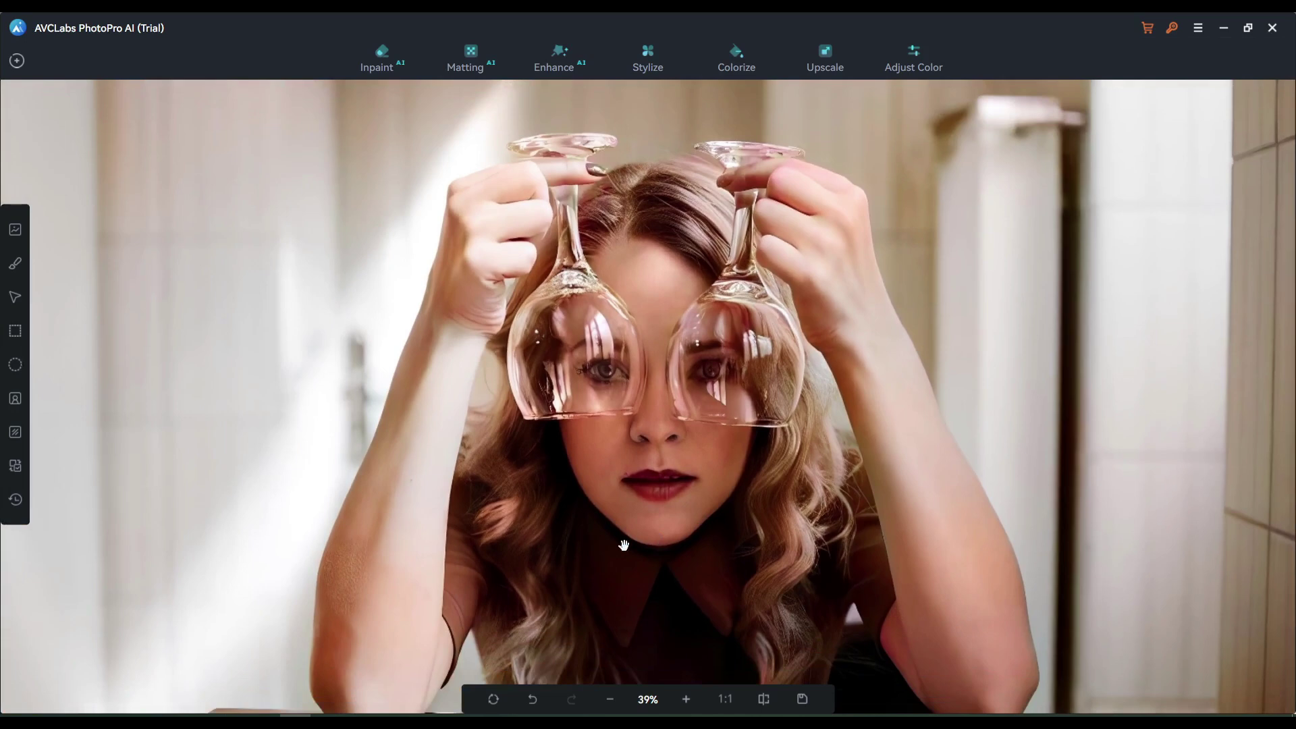
- Try the Brightness and Transparent sliders, then apply AI colour calibration at default values
click(913, 61)
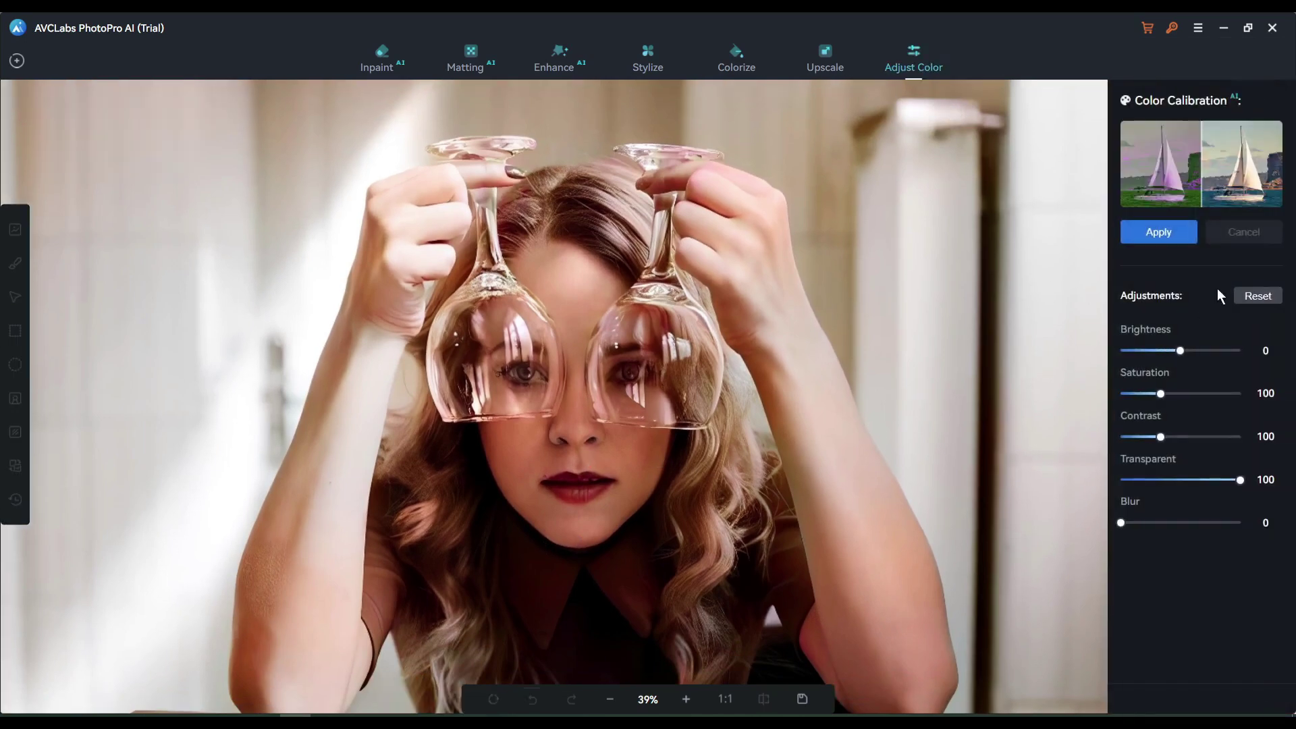
drag(1214, 350, 1122, 349)
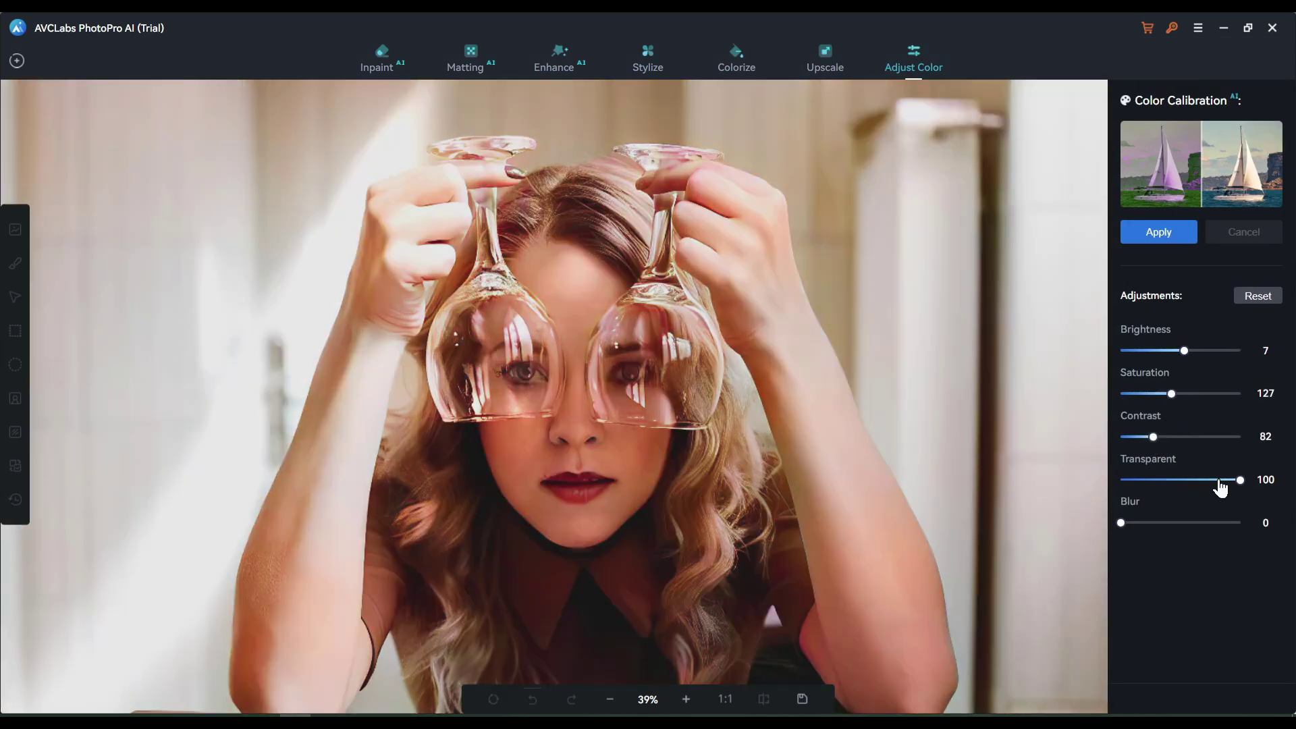
drag(1239, 479, 1217, 480)
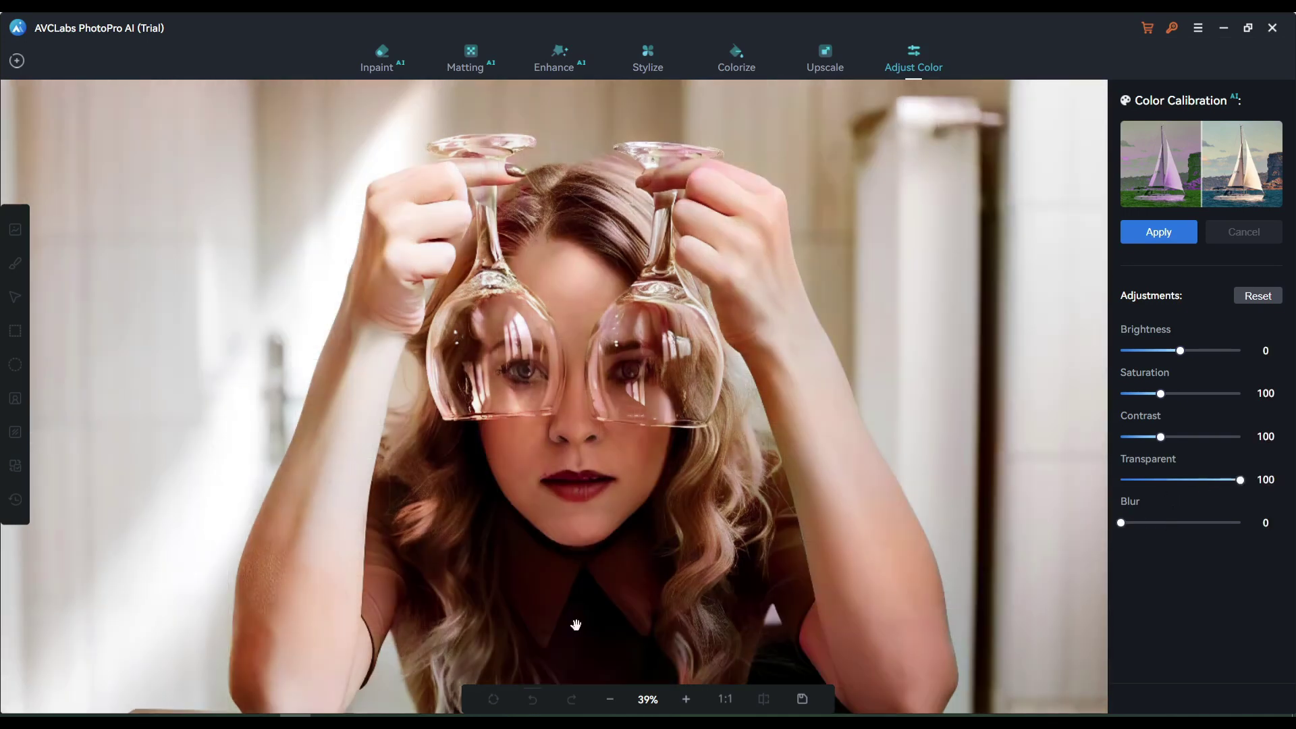
click(1172, 239)
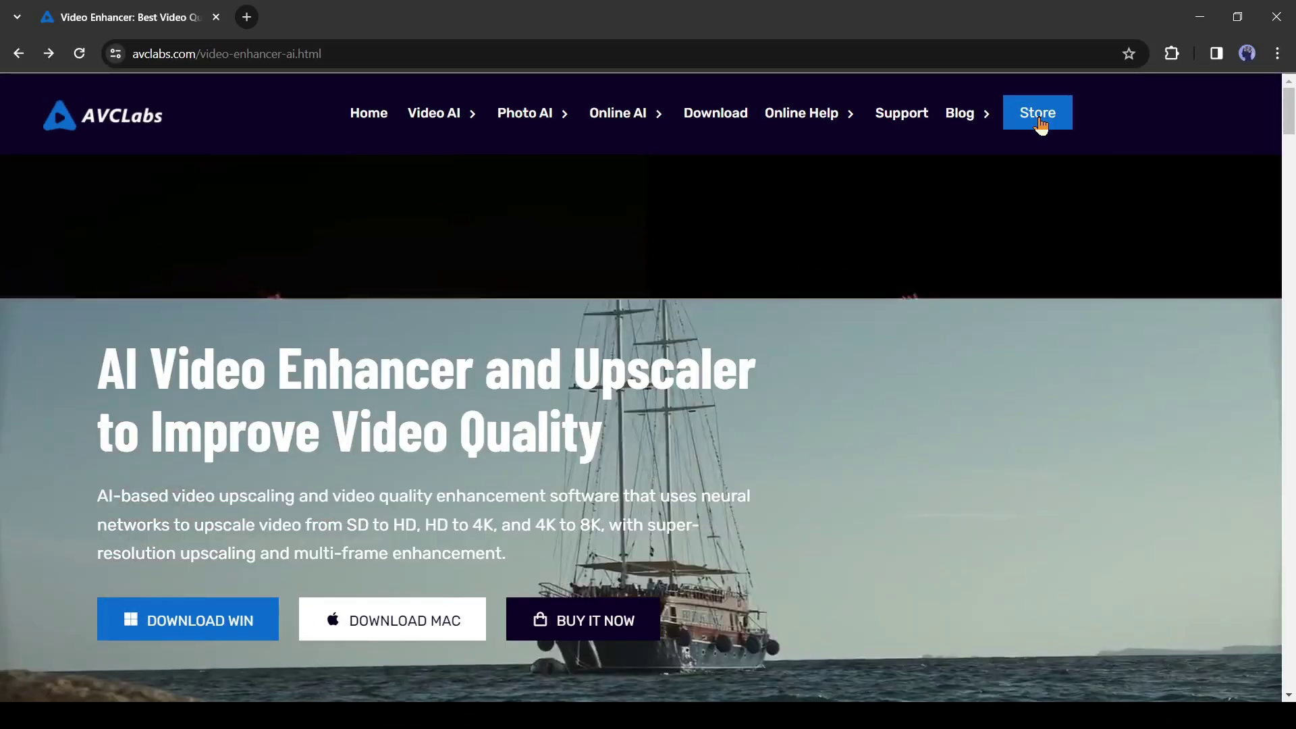
- Open the AVCLabs store and highlight the Video Enhancer AI prices 39.95, 119.95 and 299.90
click(1038, 112)
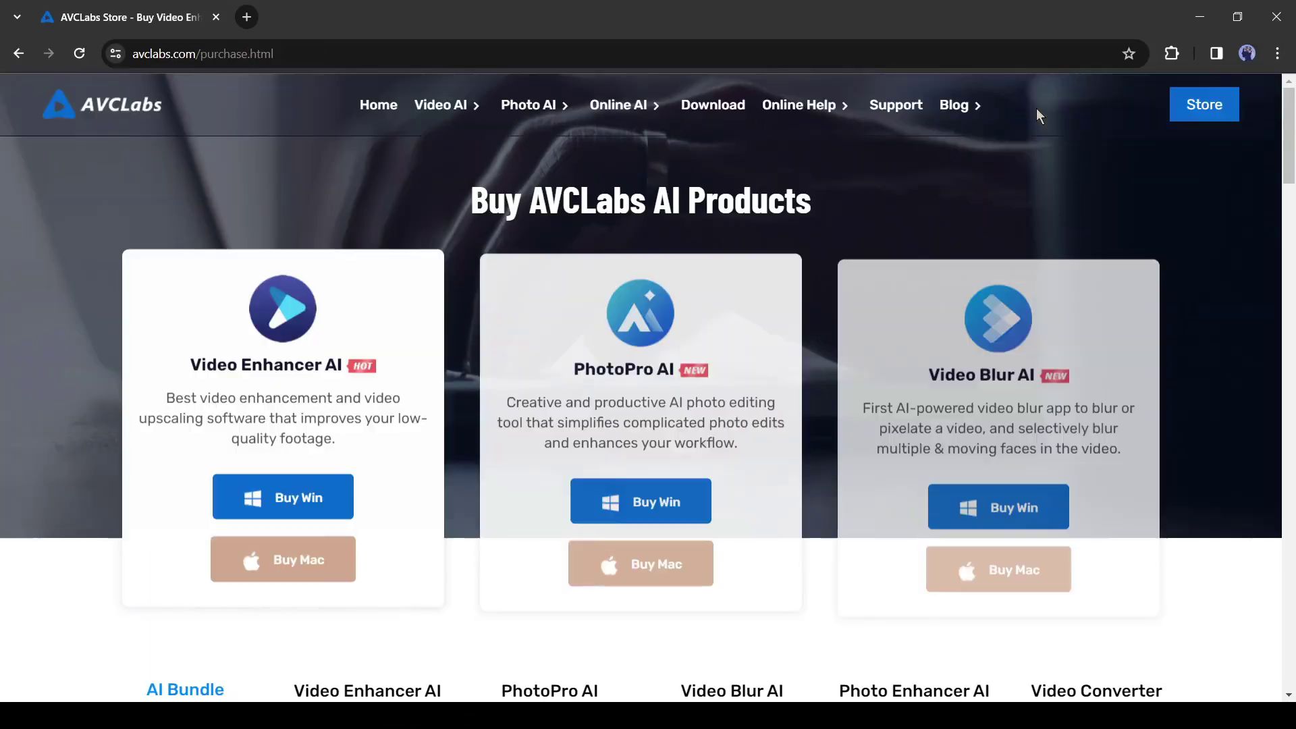
scroll(501, 496, down, 3)
scroll(567, 541, down, 5)
scroll(567, 541, down, 4)
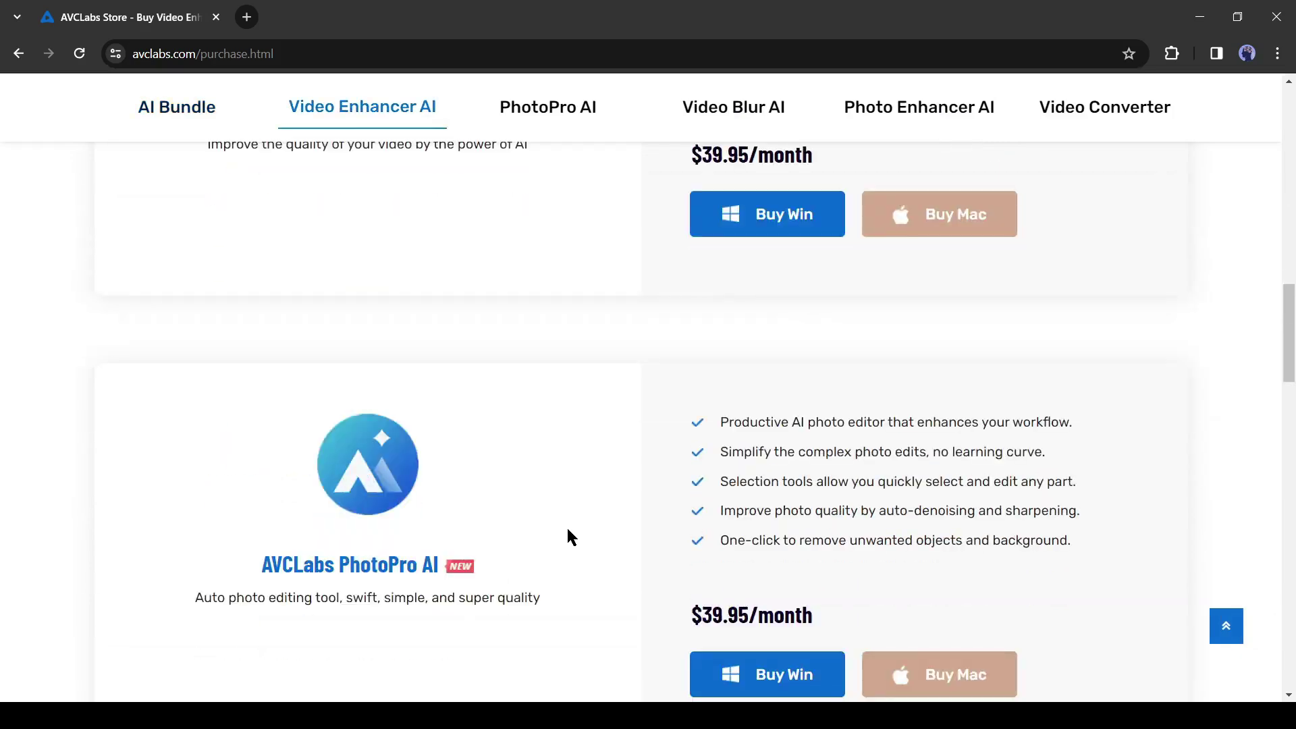
scroll(567, 536, up, 10)
scroll(567, 537, up, 2)
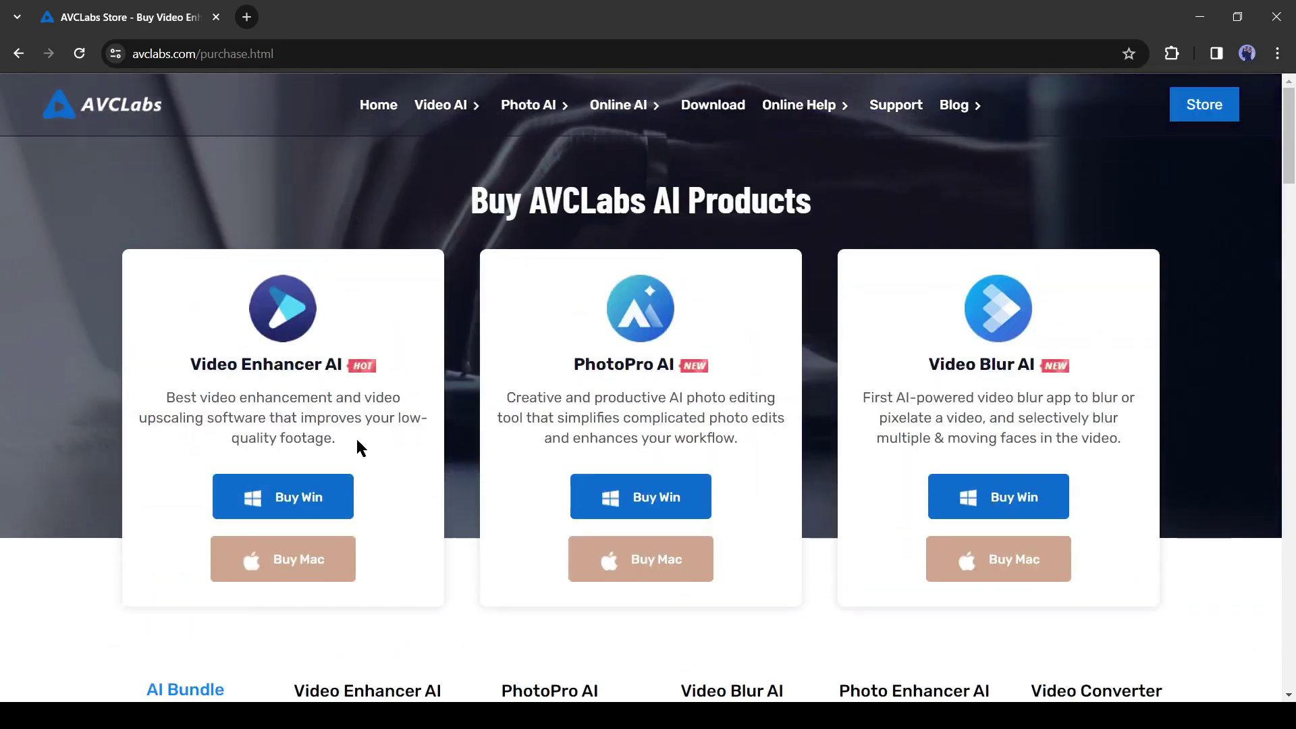
scroll(359, 449, down, 5)
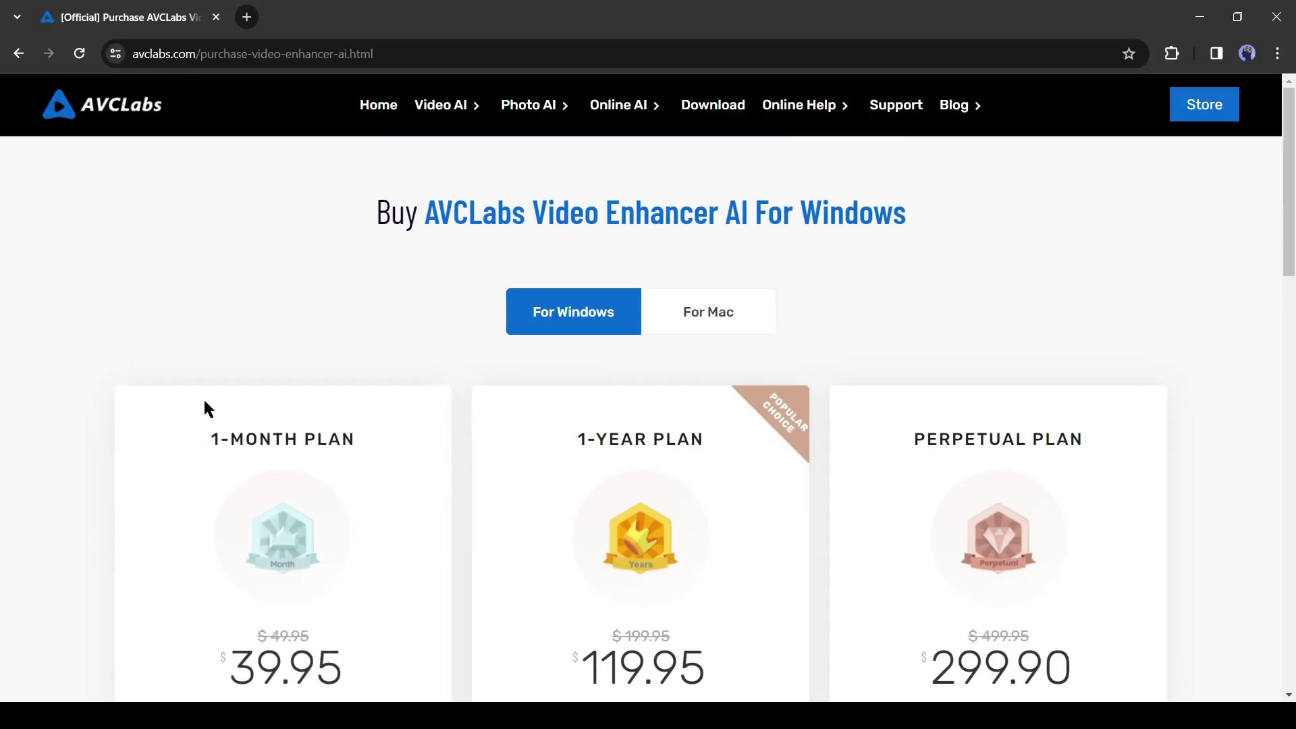
scroll(324, 481, down, 1)
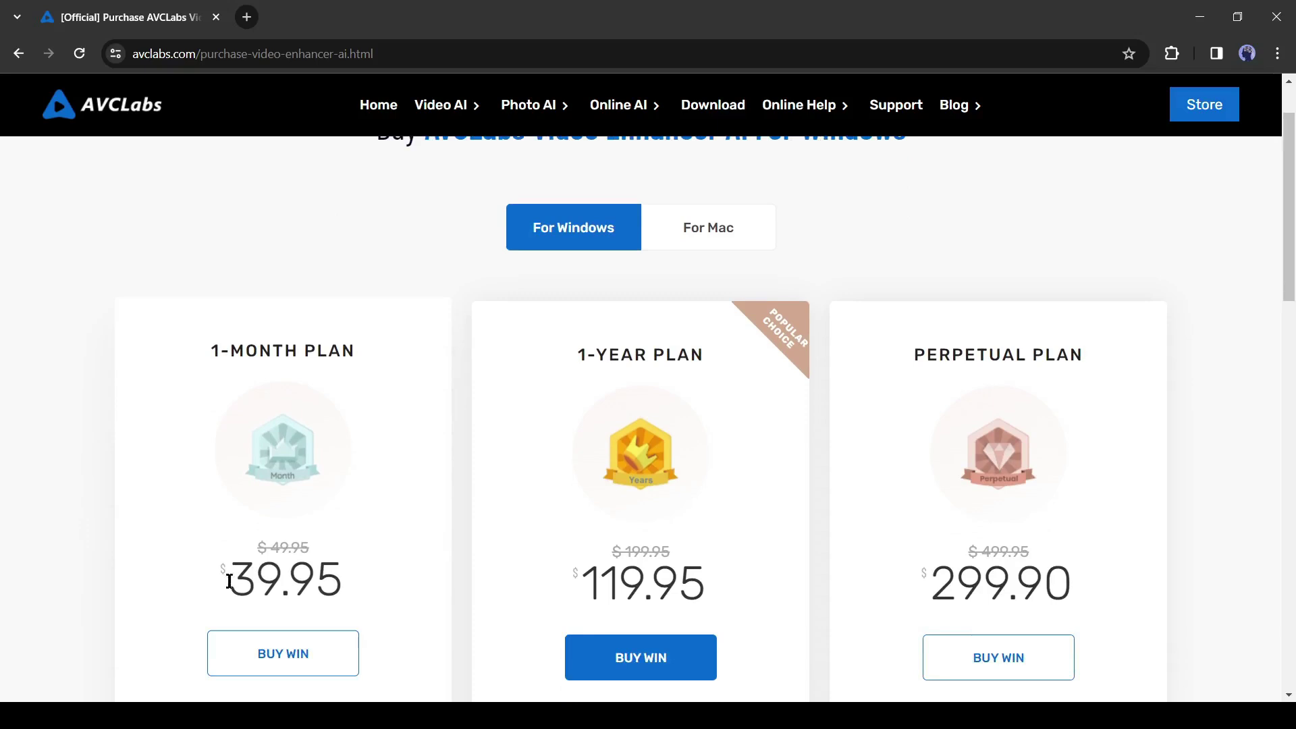
drag(234, 580, 355, 587)
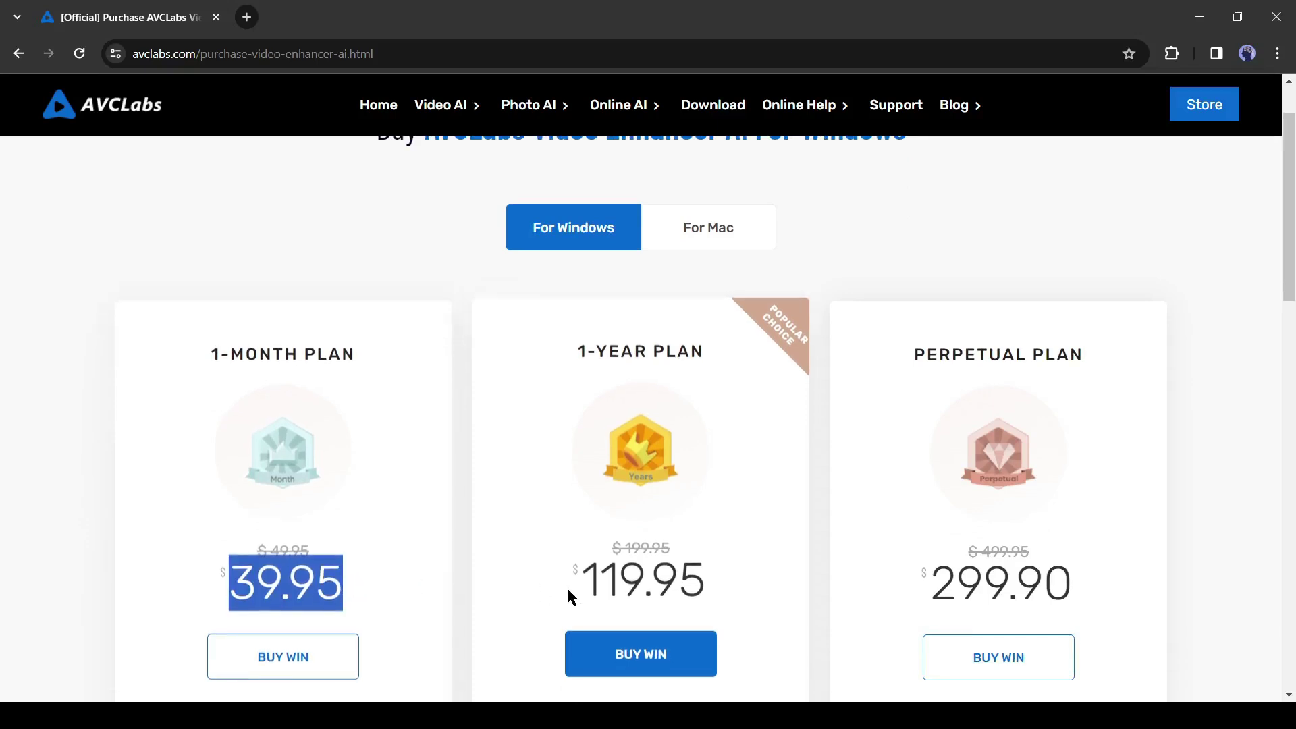
drag(573, 587, 740, 583)
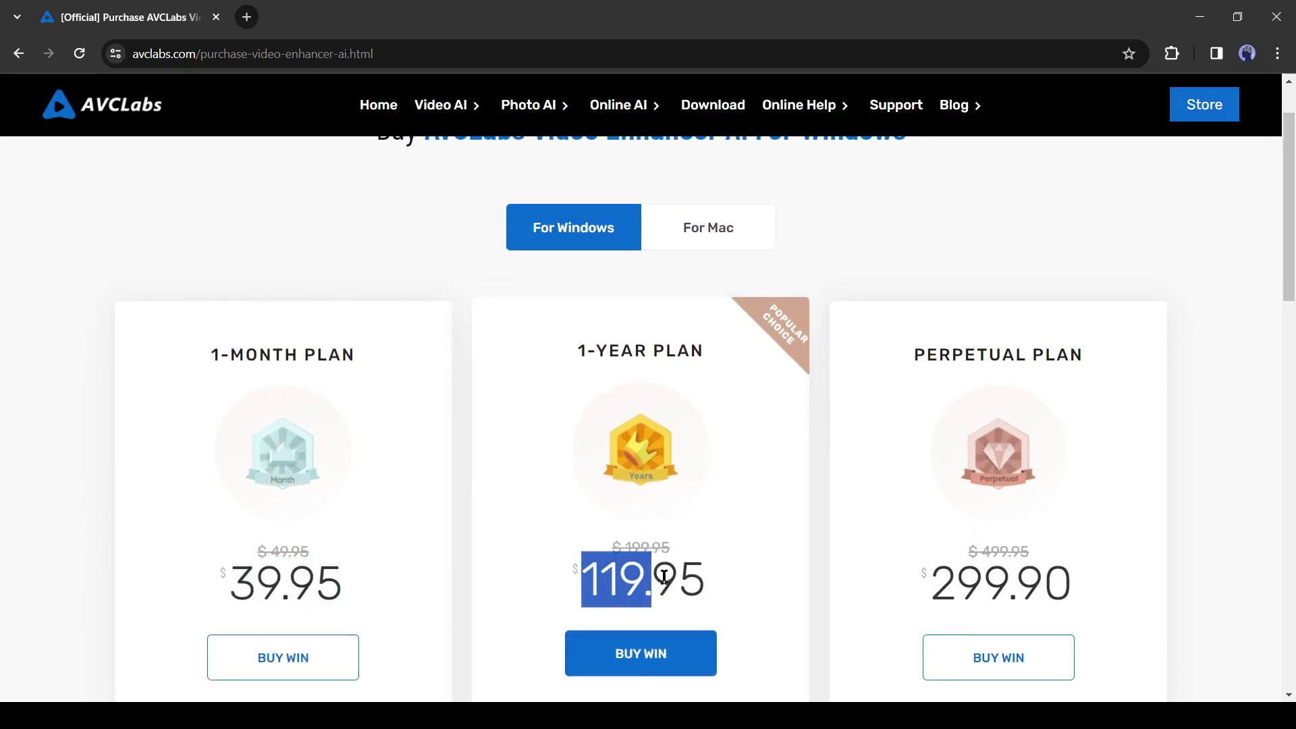
click(755, 572)
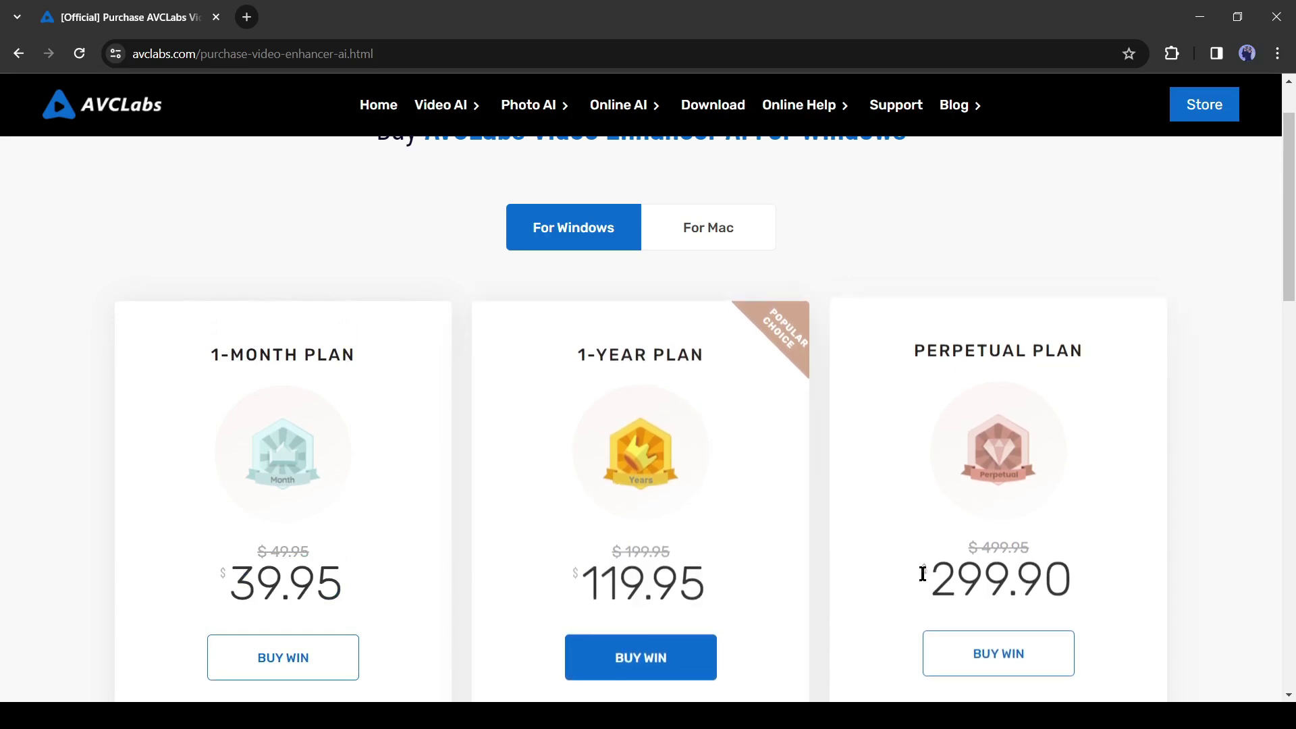
drag(925, 572, 1091, 578)
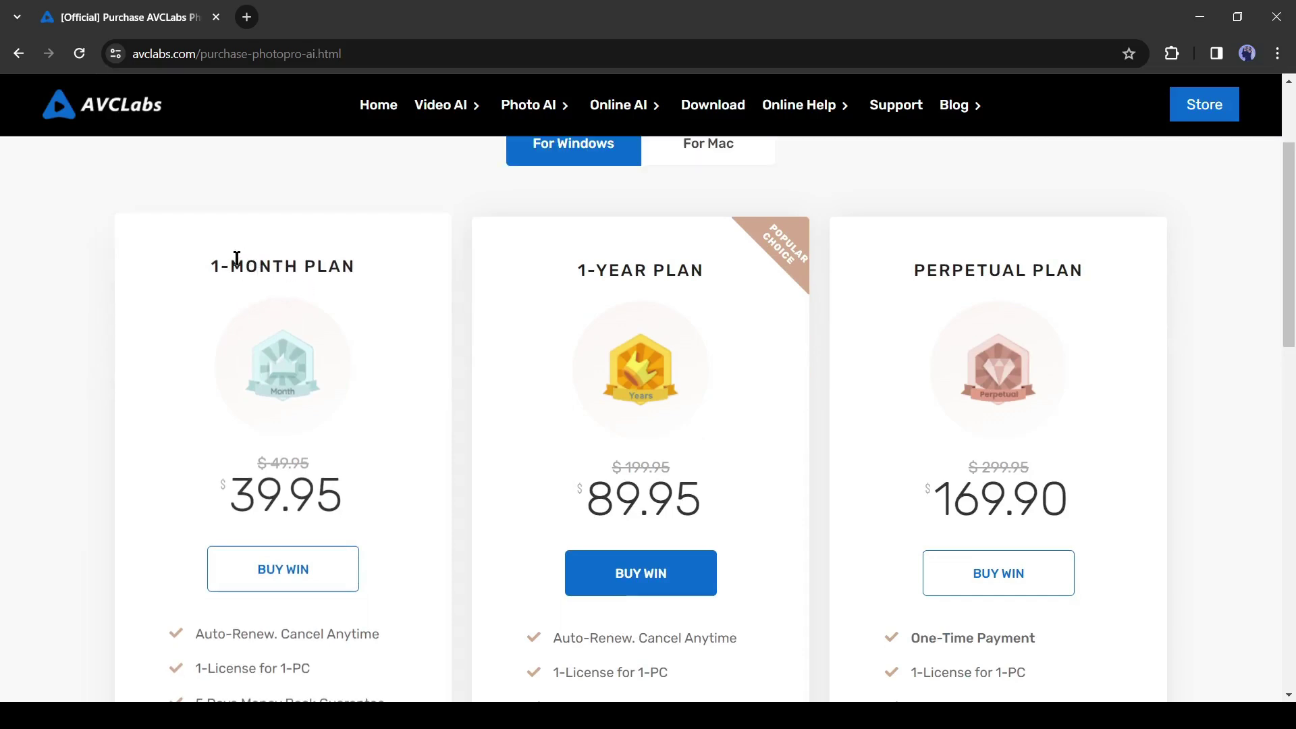
scroll(225, 289, up, 2)
scroll(225, 289, up, 1)
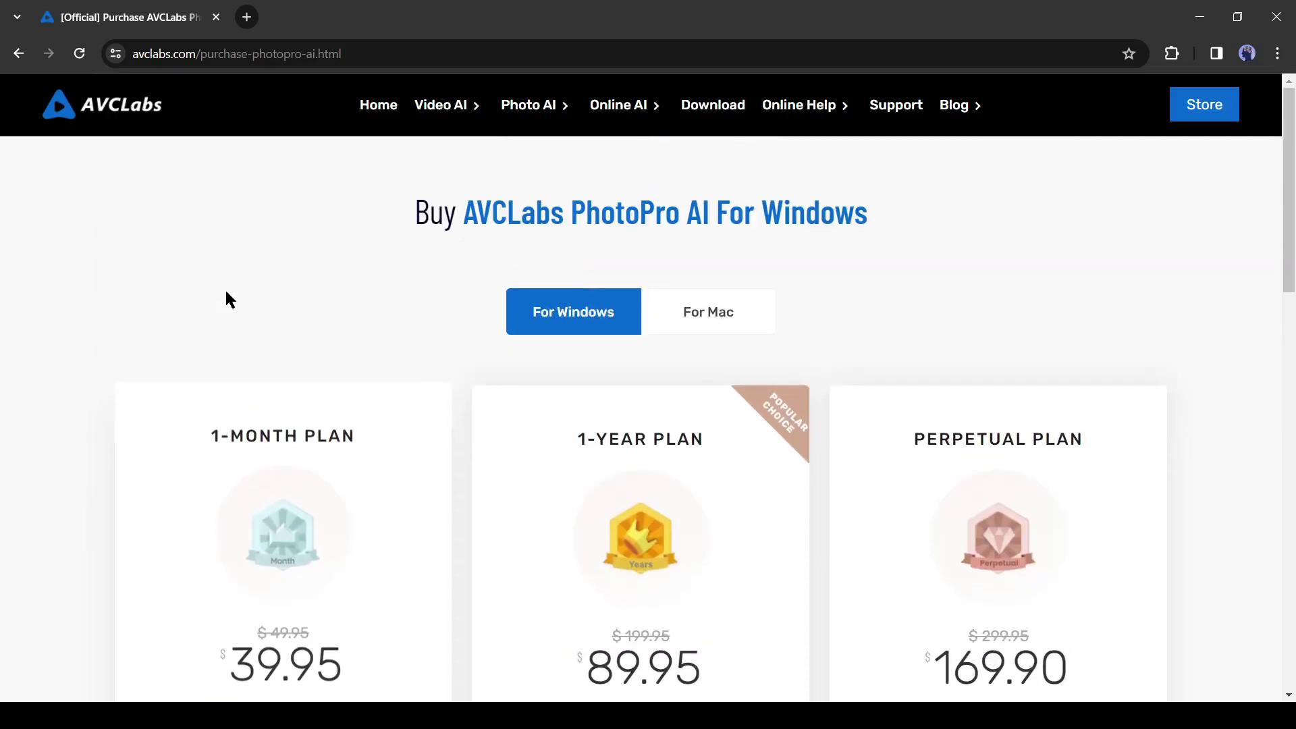
scroll(241, 312, down, 1)
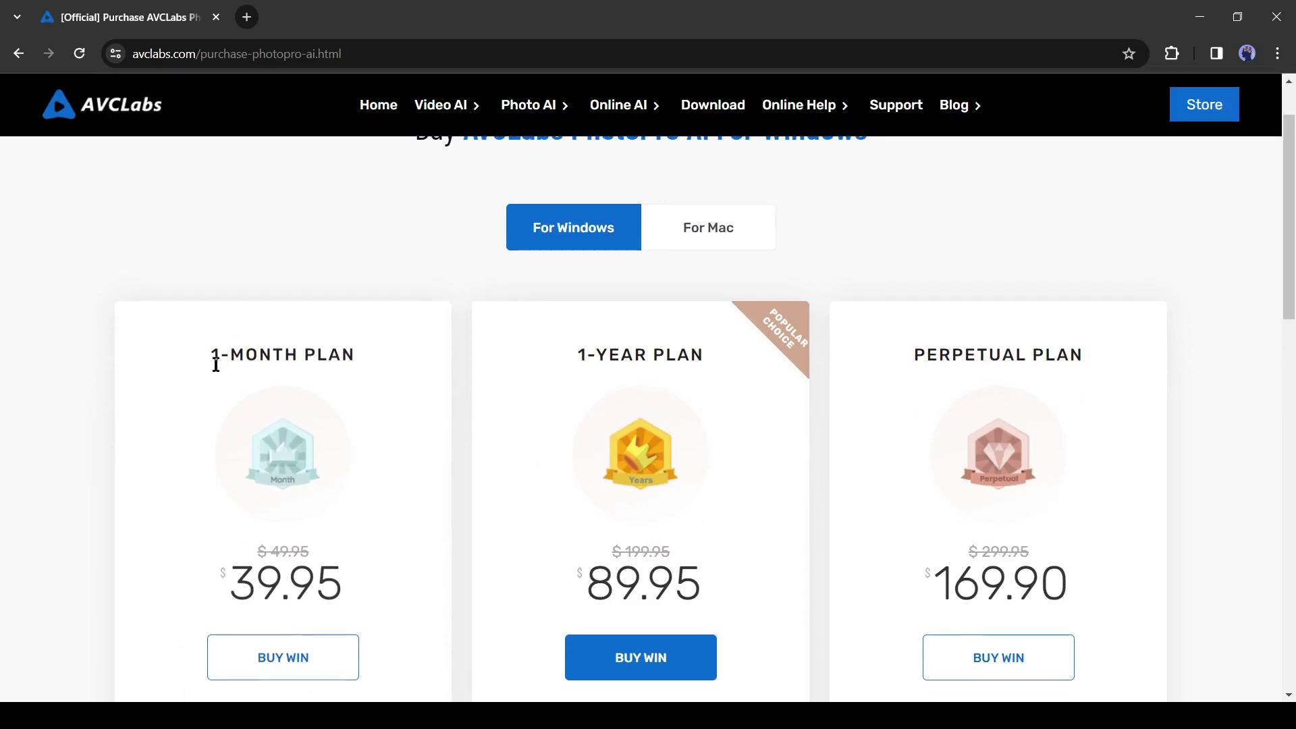
scroll(273, 455, down, 2)
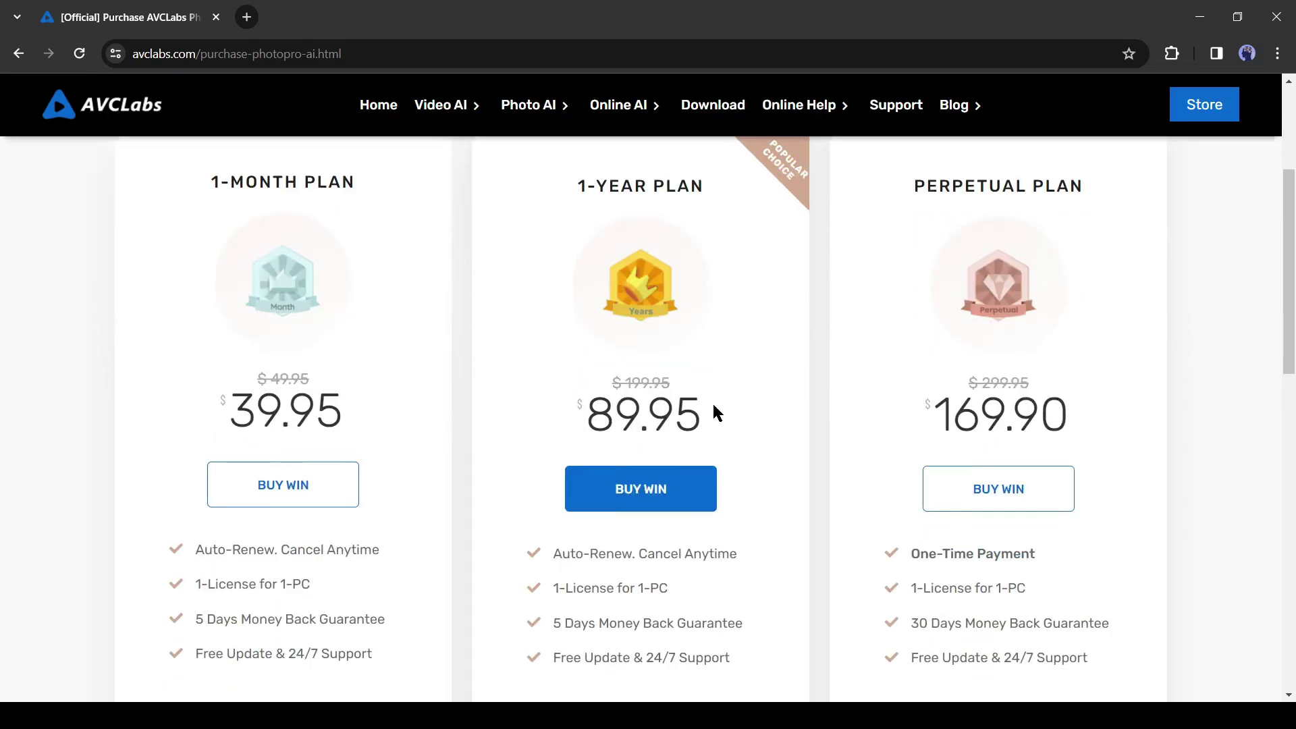
scroll(582, 423, up, 1)
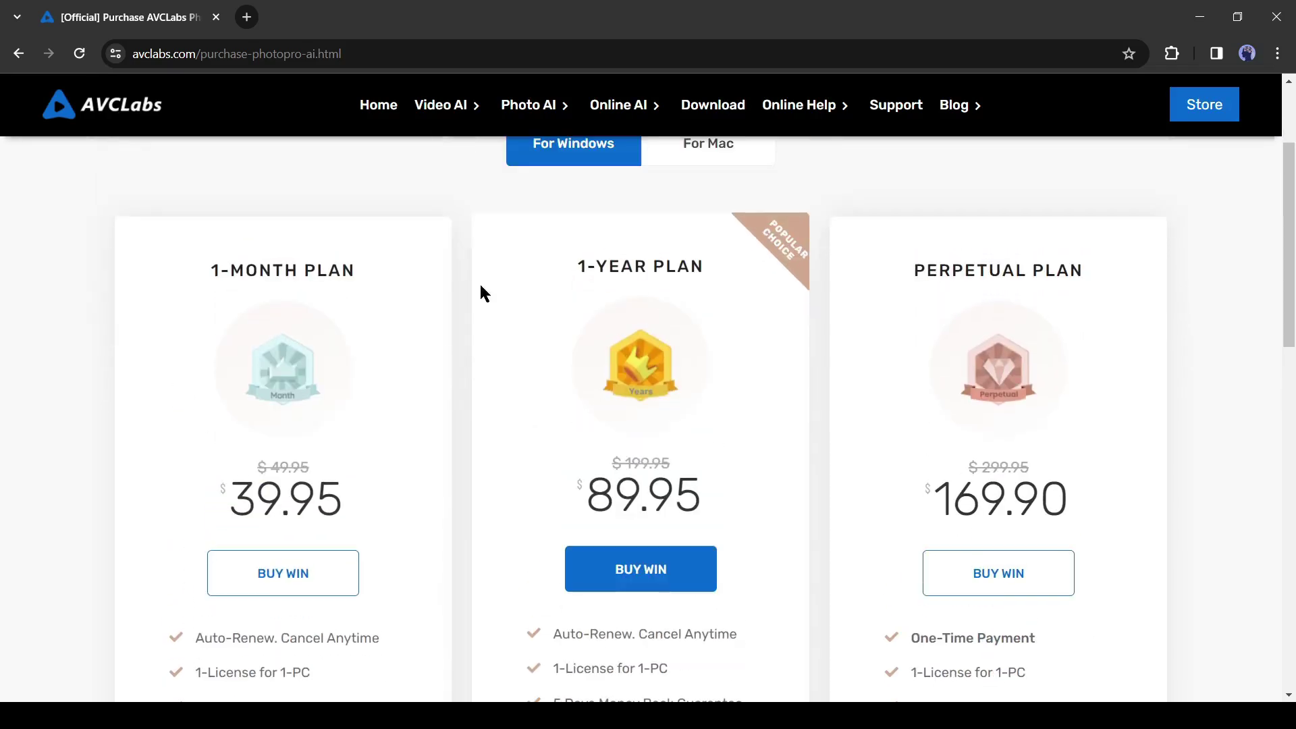